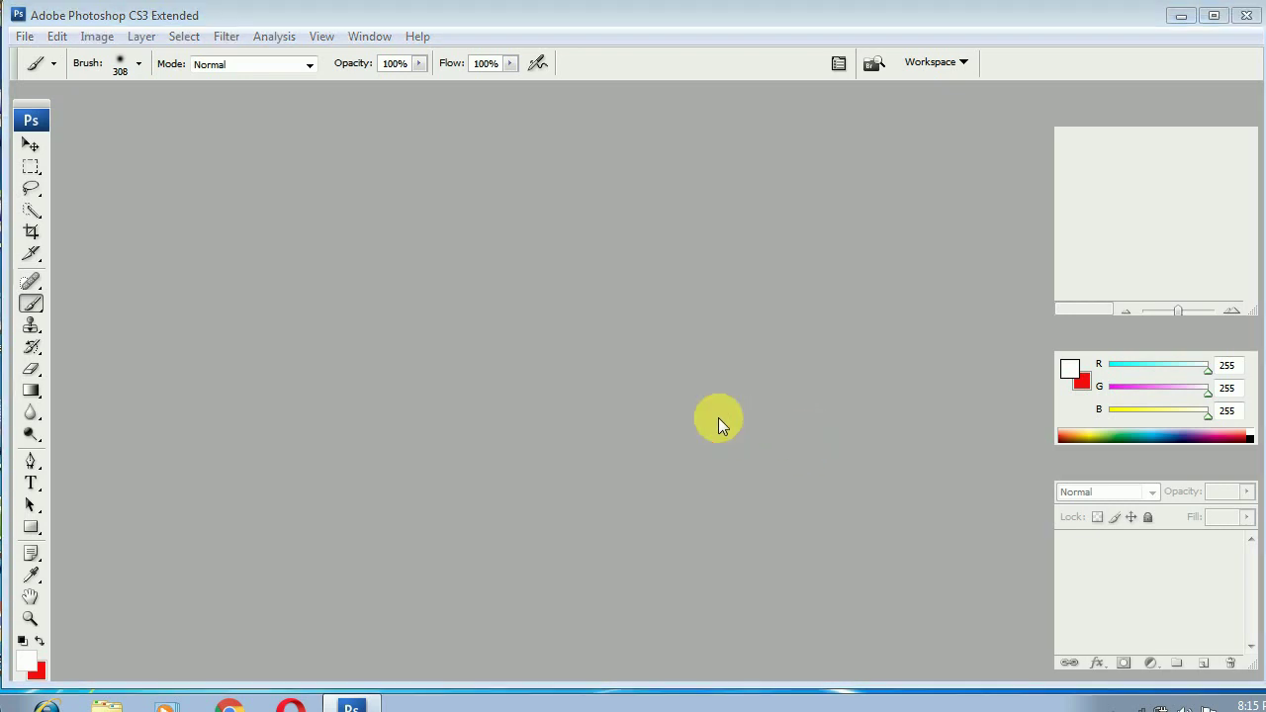
{"action": "double_click", "coordinate": [719, 420]}
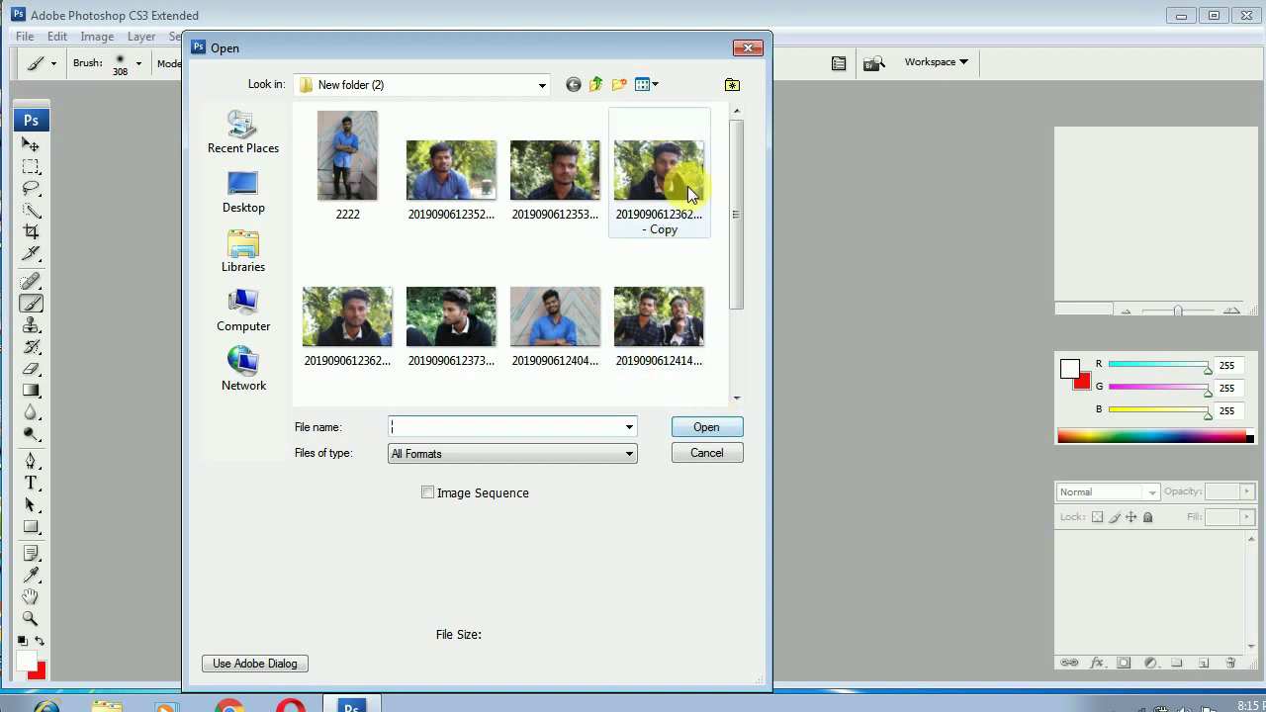
{"action": "double_click", "coordinate": [594, 186]}
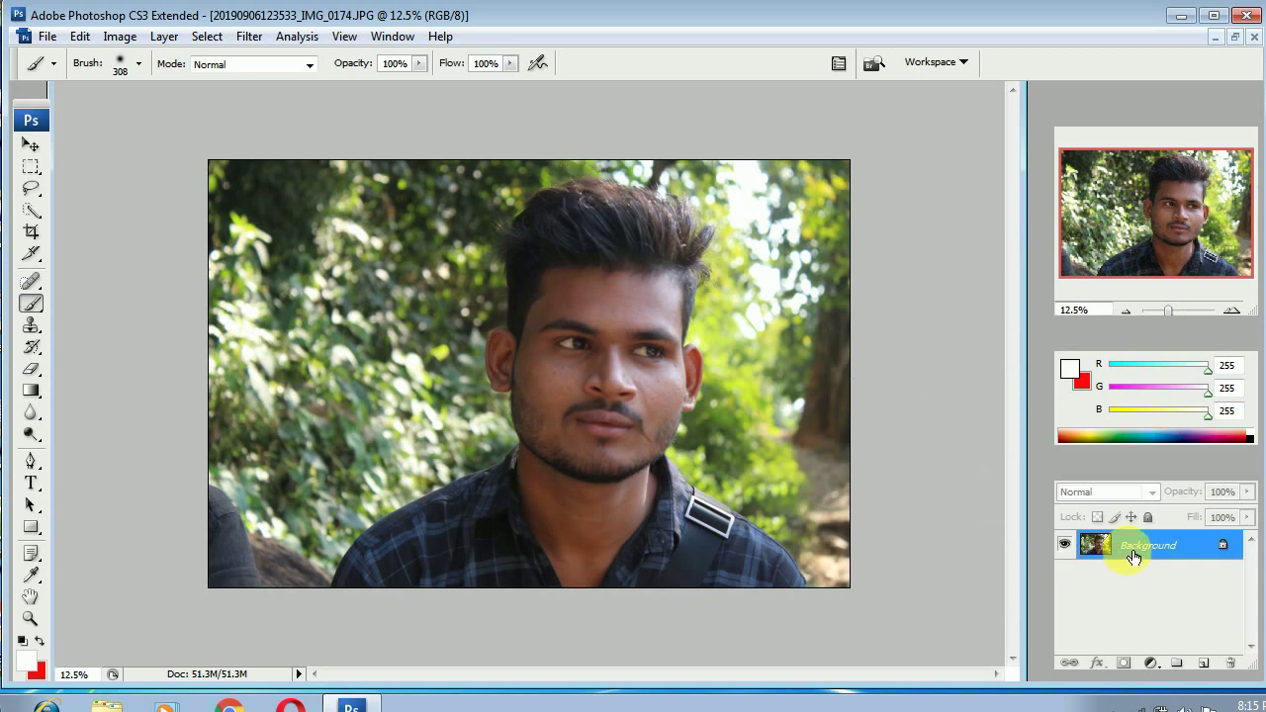
{"action": "left_click_drag", "start_coordinate": [1133, 556], "coordinate": [1215, 668]}
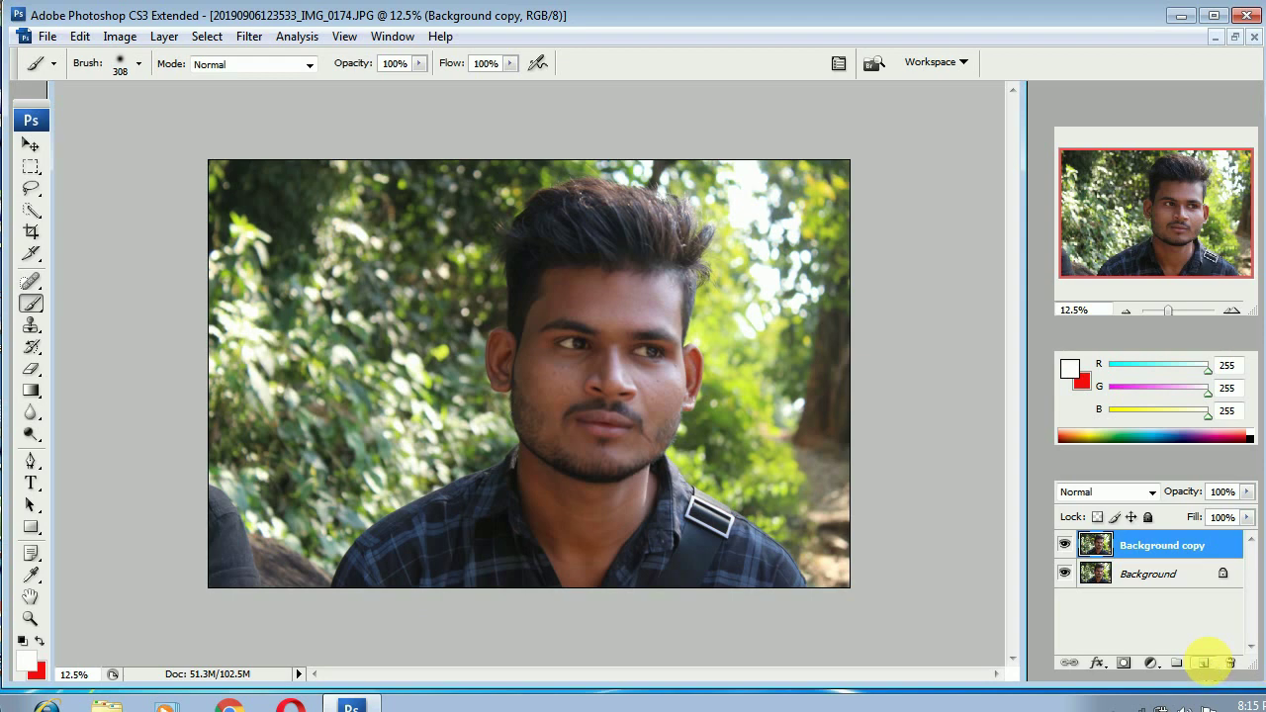
Invert the colours of the Background copy layer and set its blending mode to Vivid Light
{"action": "key", "text": "ctrl+i"}
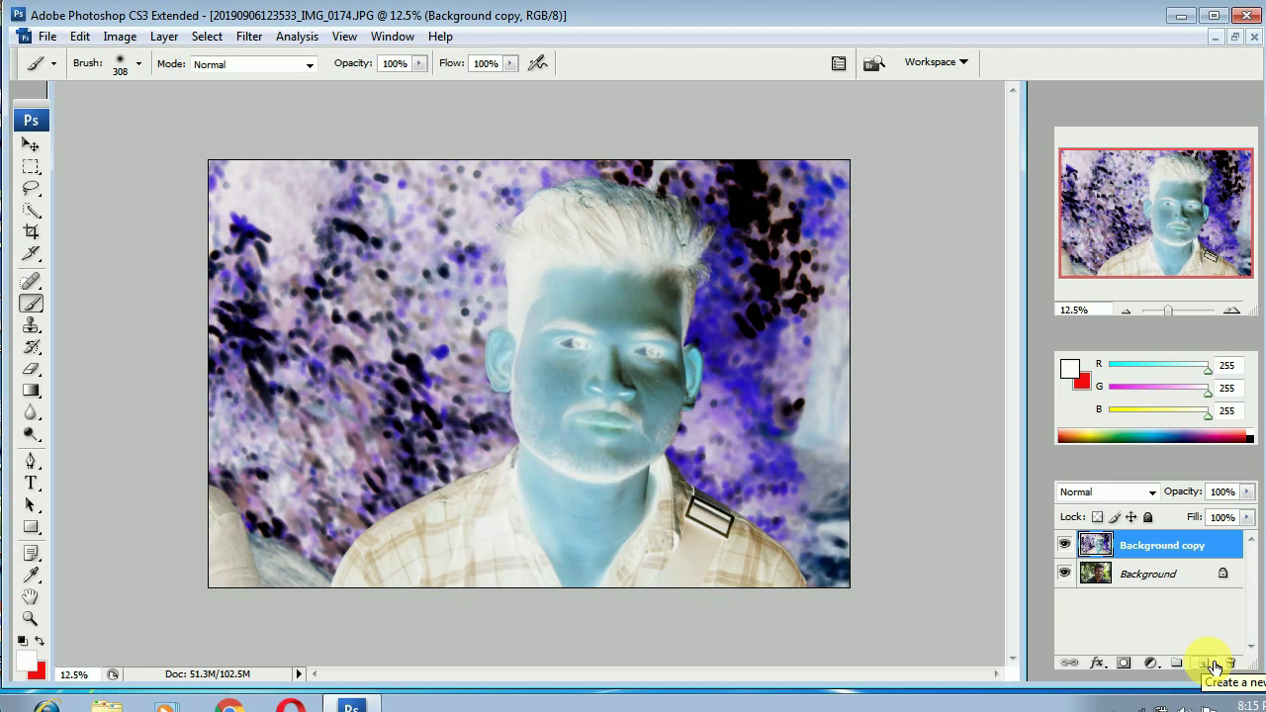
{"action": "left_click", "coordinate": [1151, 494]}
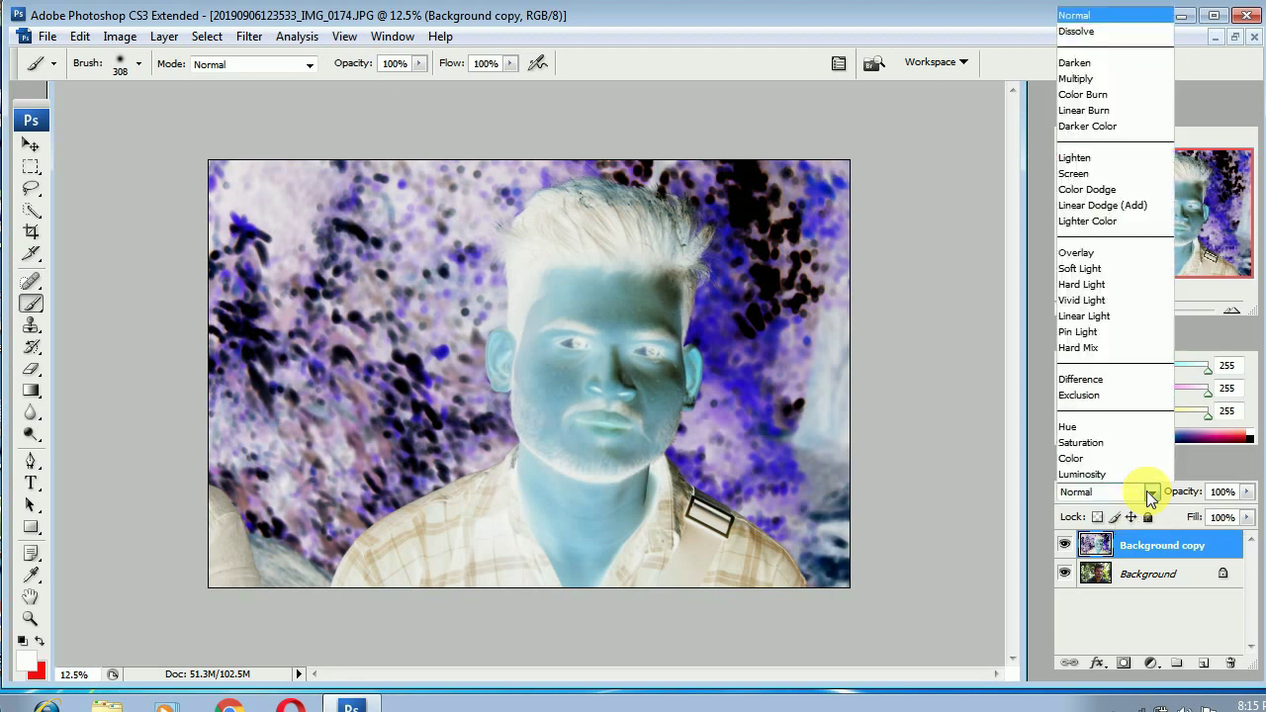
{"action": "left_click", "coordinate": [1086, 303]}
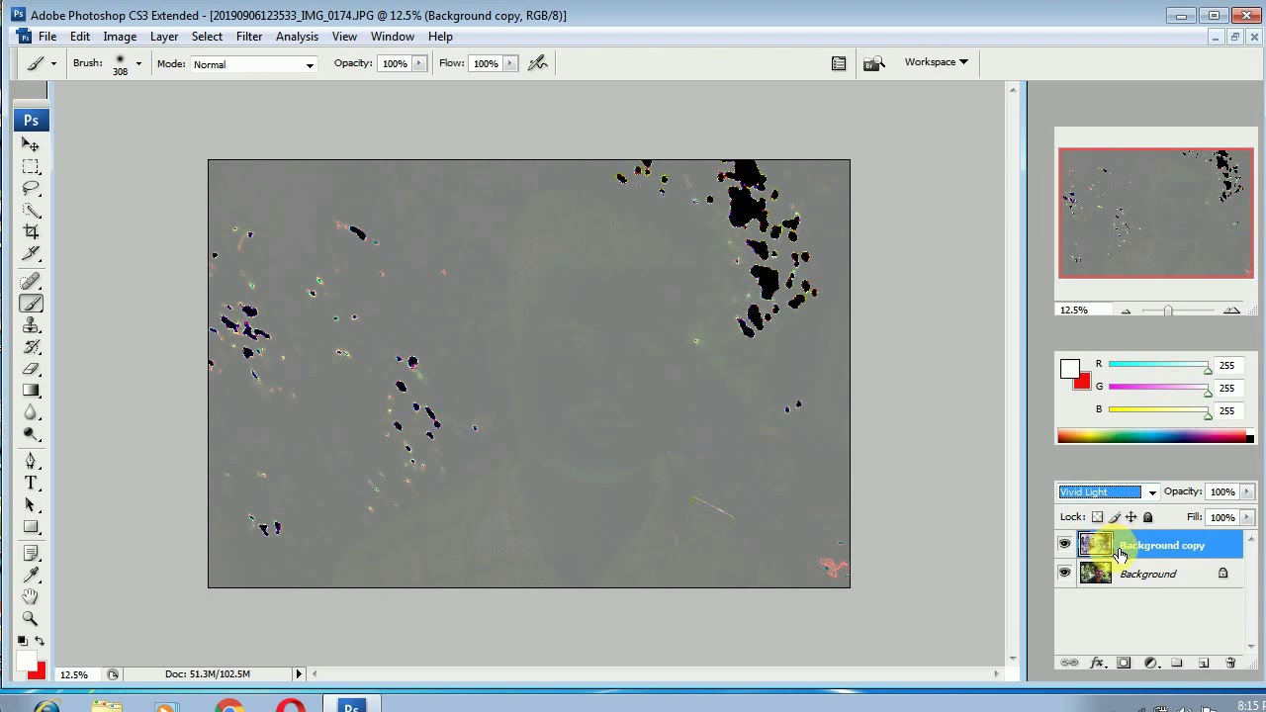
Apply a High Pass filter with a radius of 18.0 pixels to the inverted copy
{"action": "left_click", "coordinate": [250, 38]}
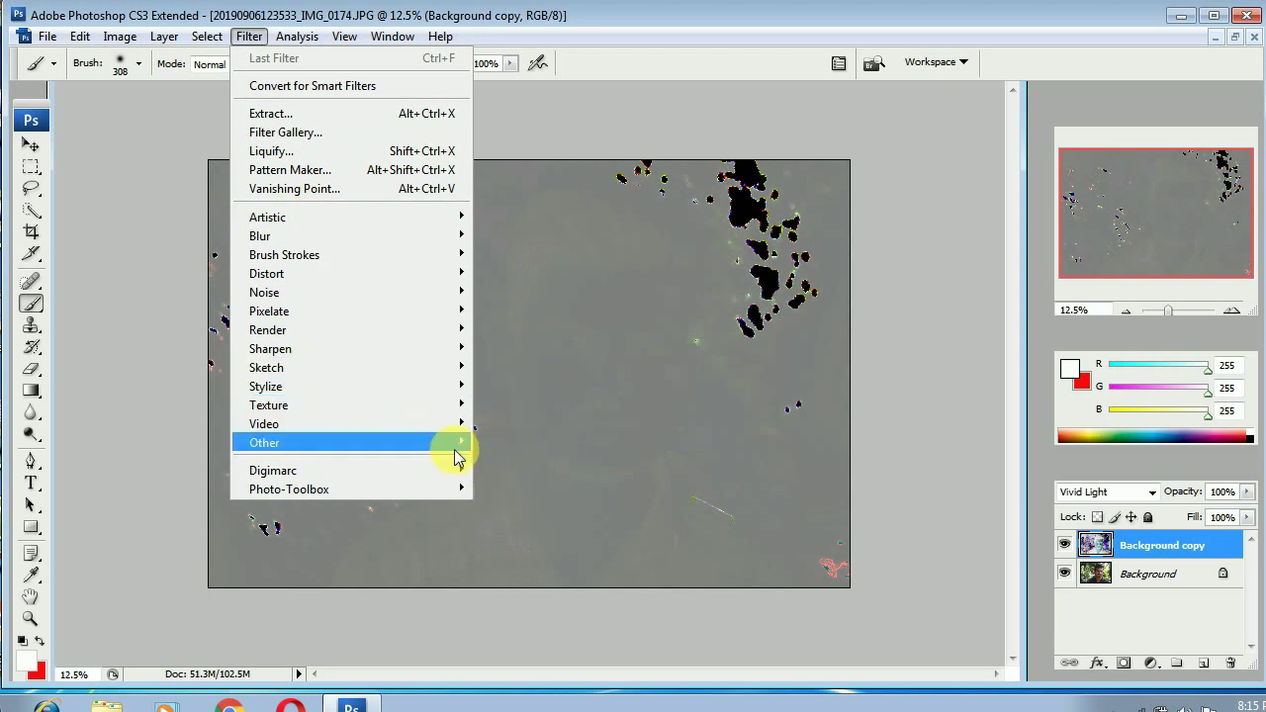
{"action": "mouse_move", "coordinate": [456, 447]}
{"action": "left_click", "coordinate": [515, 463]}
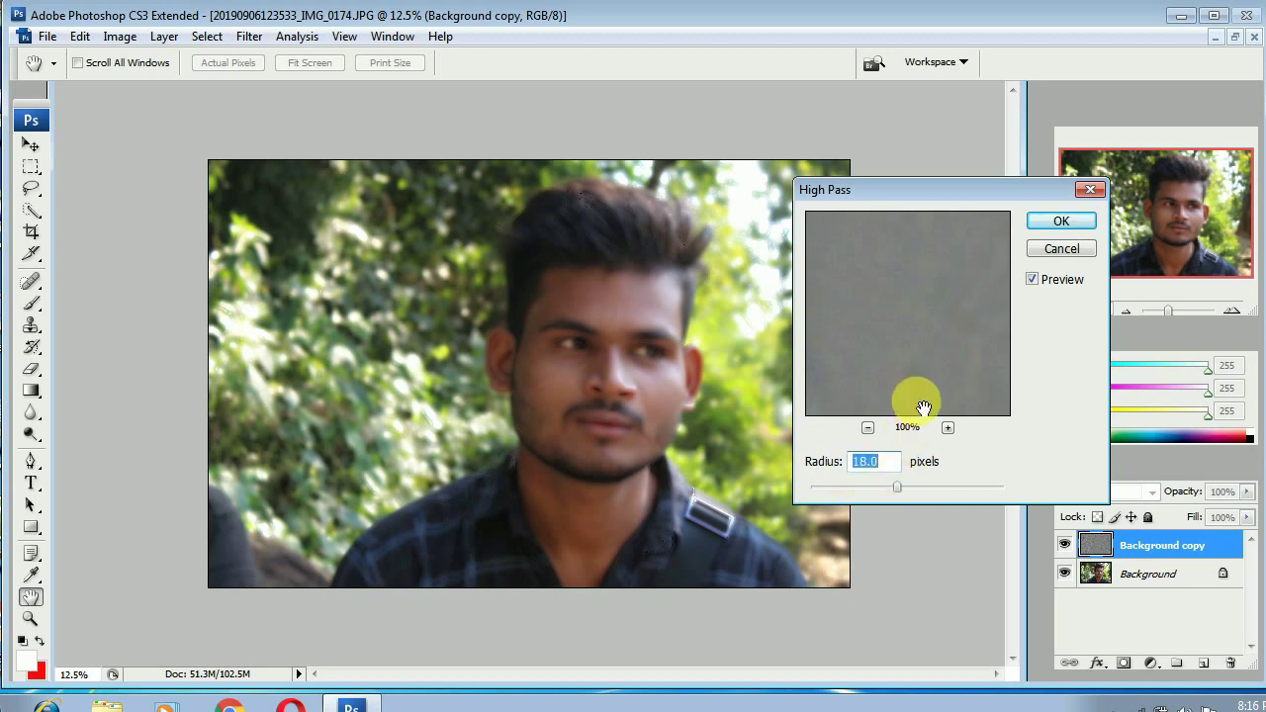
{"action": "left_click", "coordinate": [1078, 224]}
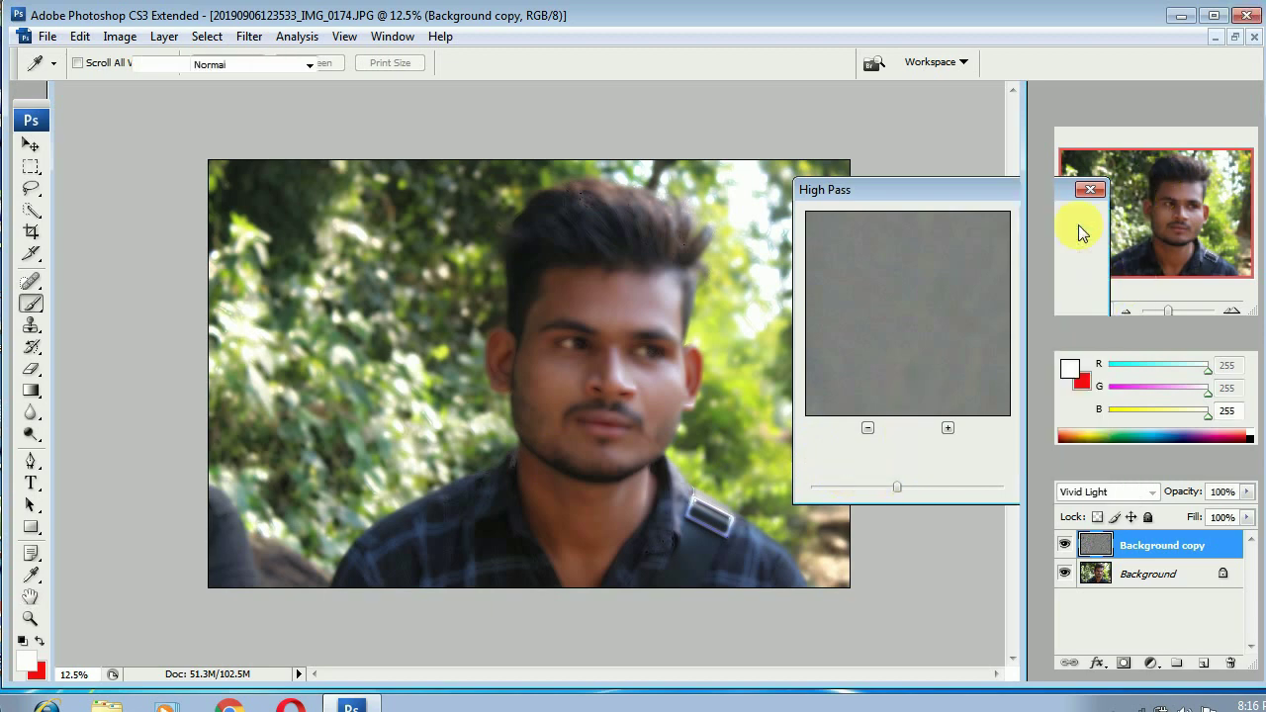
Apply a Gaussian Blur with a radius of 3.0 pixels to the Background copy layer
{"action": "left_click", "coordinate": [245, 35]}
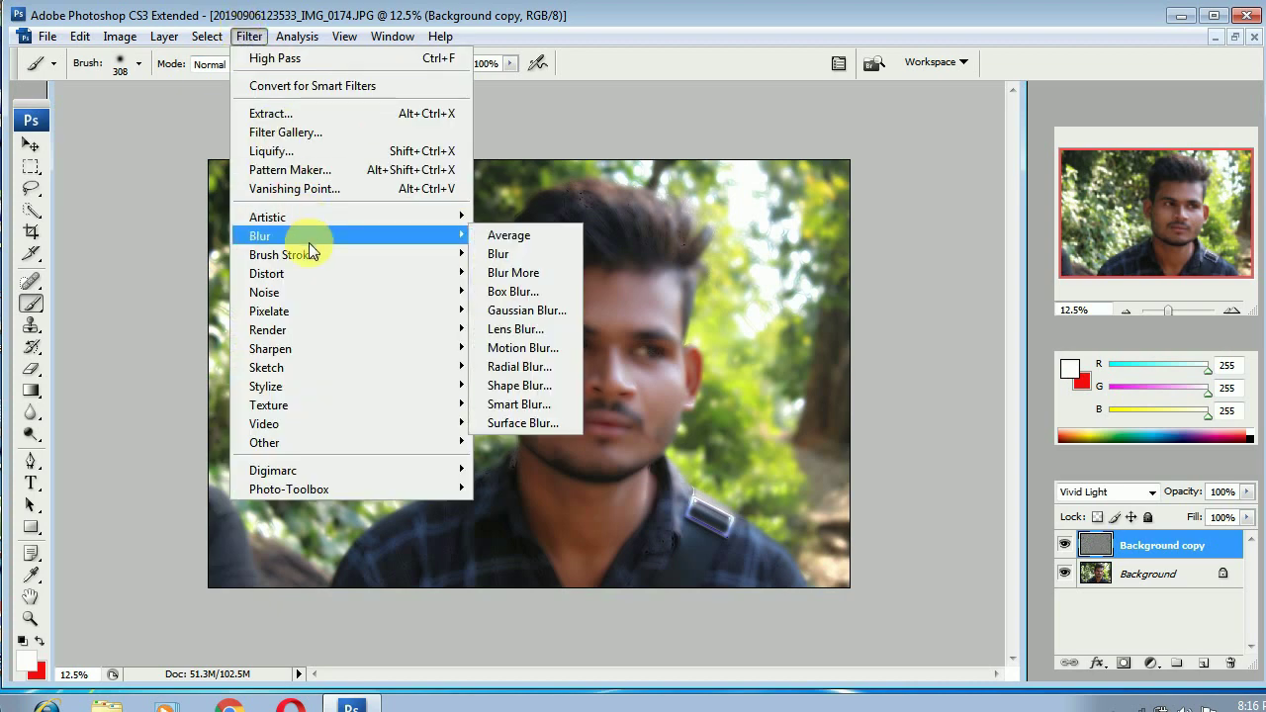
{"action": "left_click", "coordinate": [521, 315]}
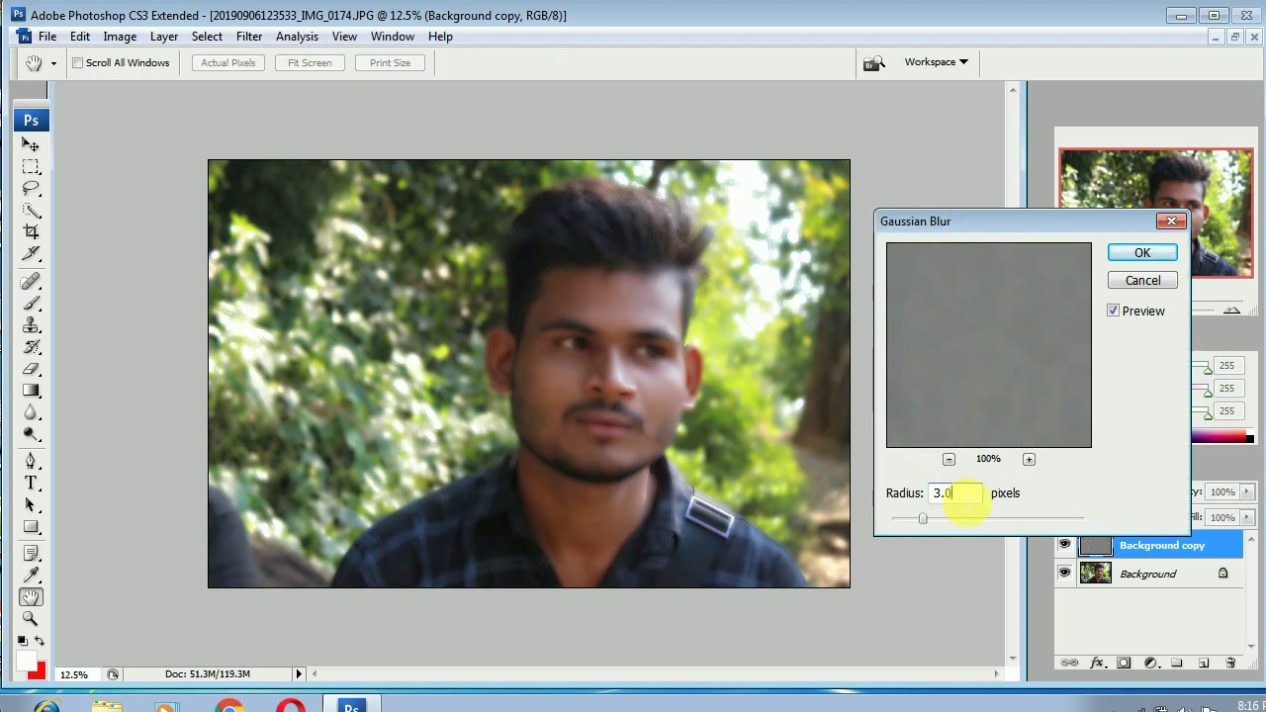
{"action": "left_click", "coordinate": [1142, 255]}
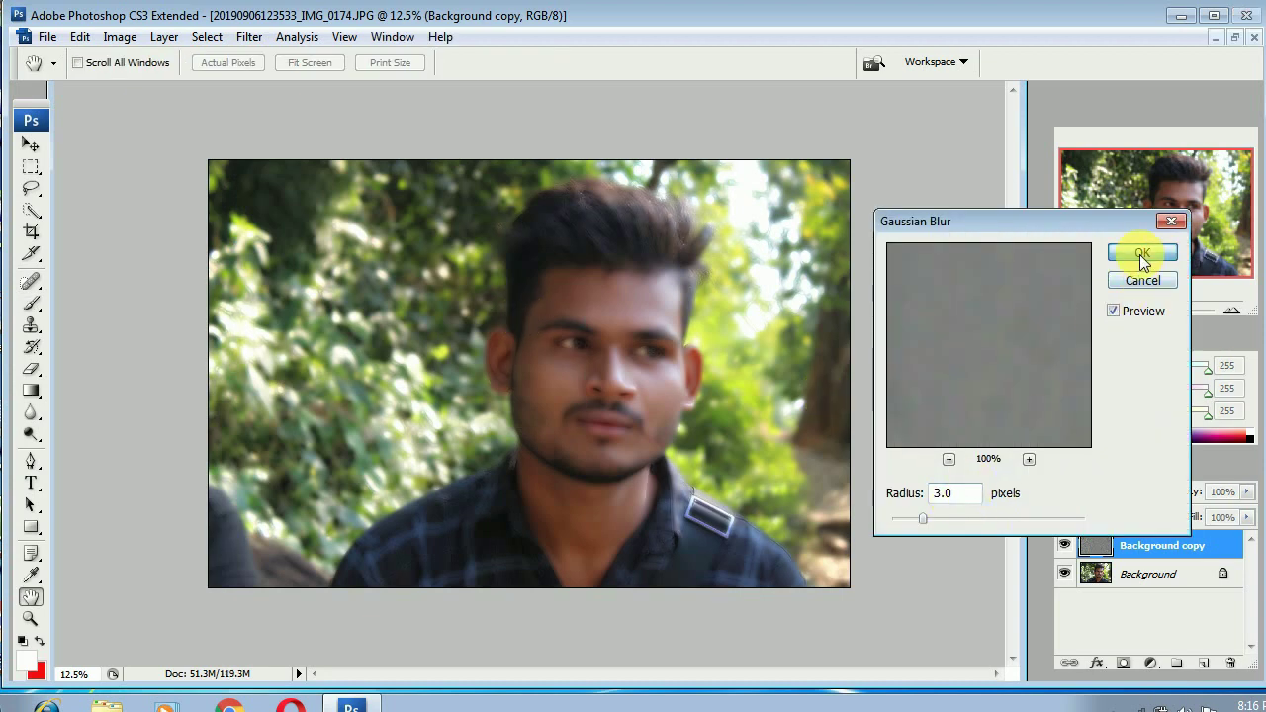
Add a black, hide-all layer mask to the Background copy layer and ready the Brush tool with 0% hardness
{"action": "key", "text": "b"}
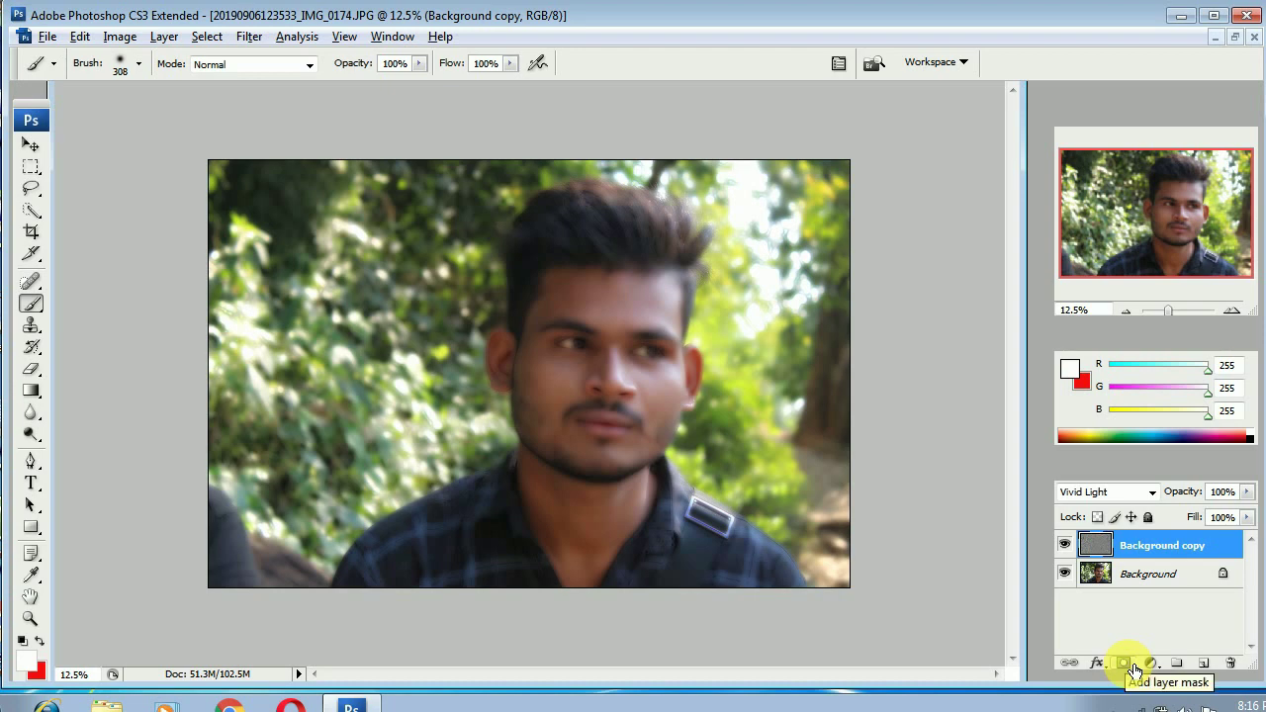
{"action": "left_click", "coordinate": [1124, 663], "text": "alt"}
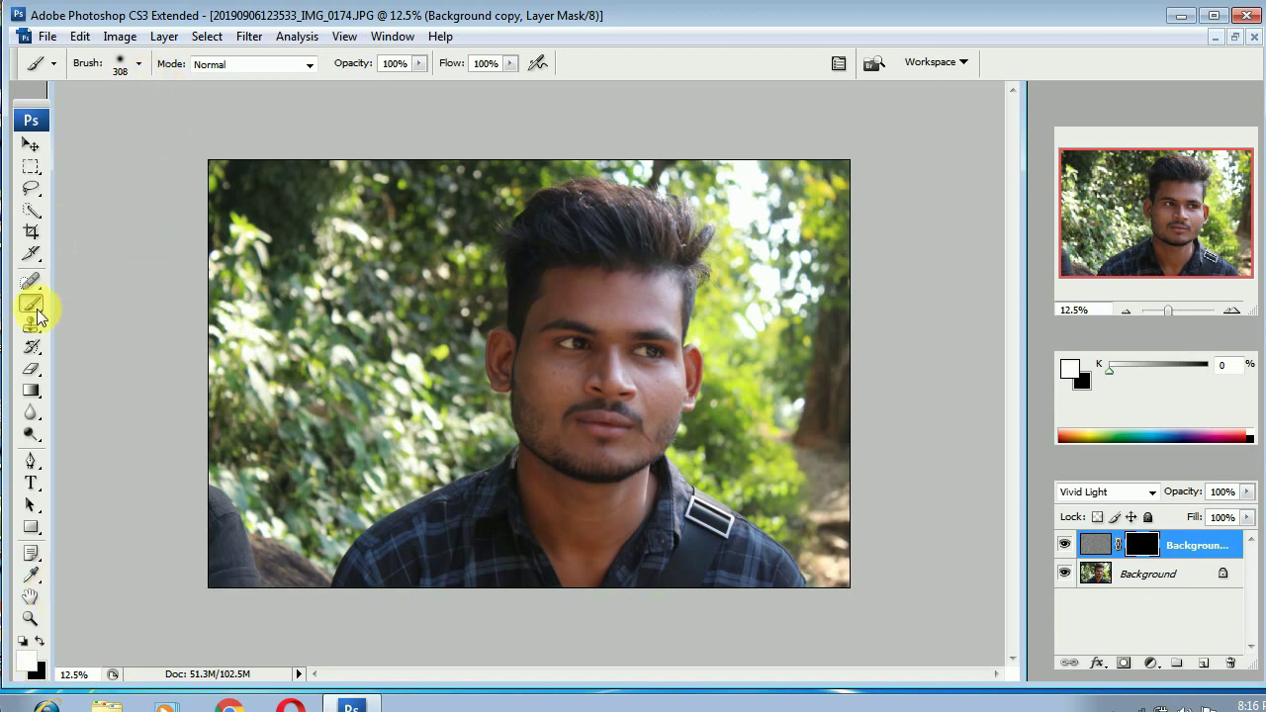
{"action": "left_click", "coordinate": [140, 65]}
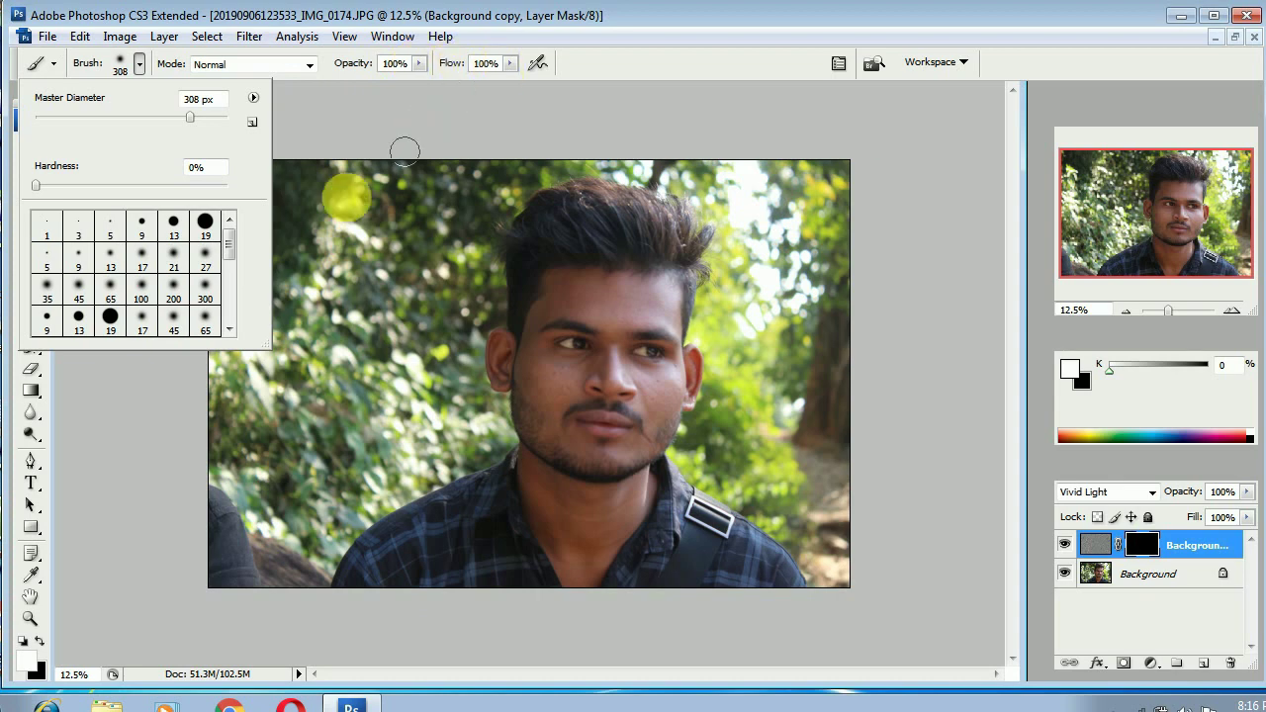
{"action": "left_click", "coordinate": [119, 440]}
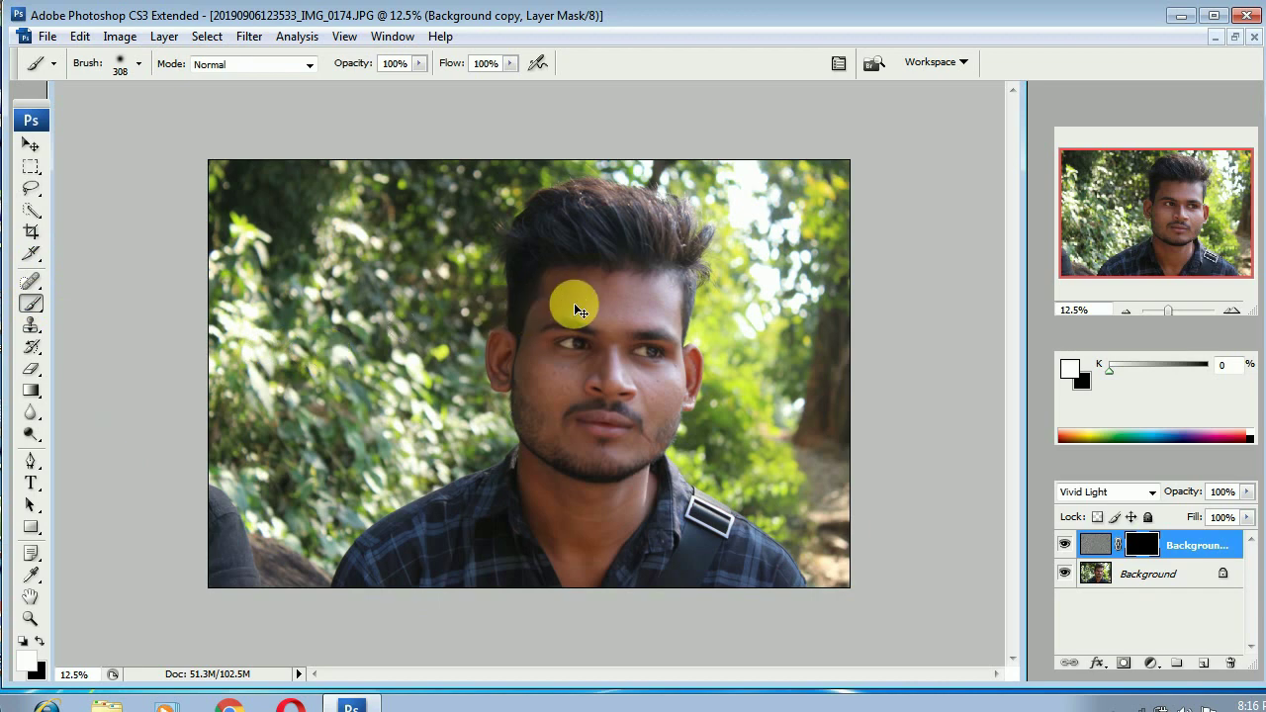
Set the brush diameter to 236 px and paint white on the mask over the forehead, nose and cheeks to smooth the facial skin
{"action": "key", "text": "ctrl+plus"}
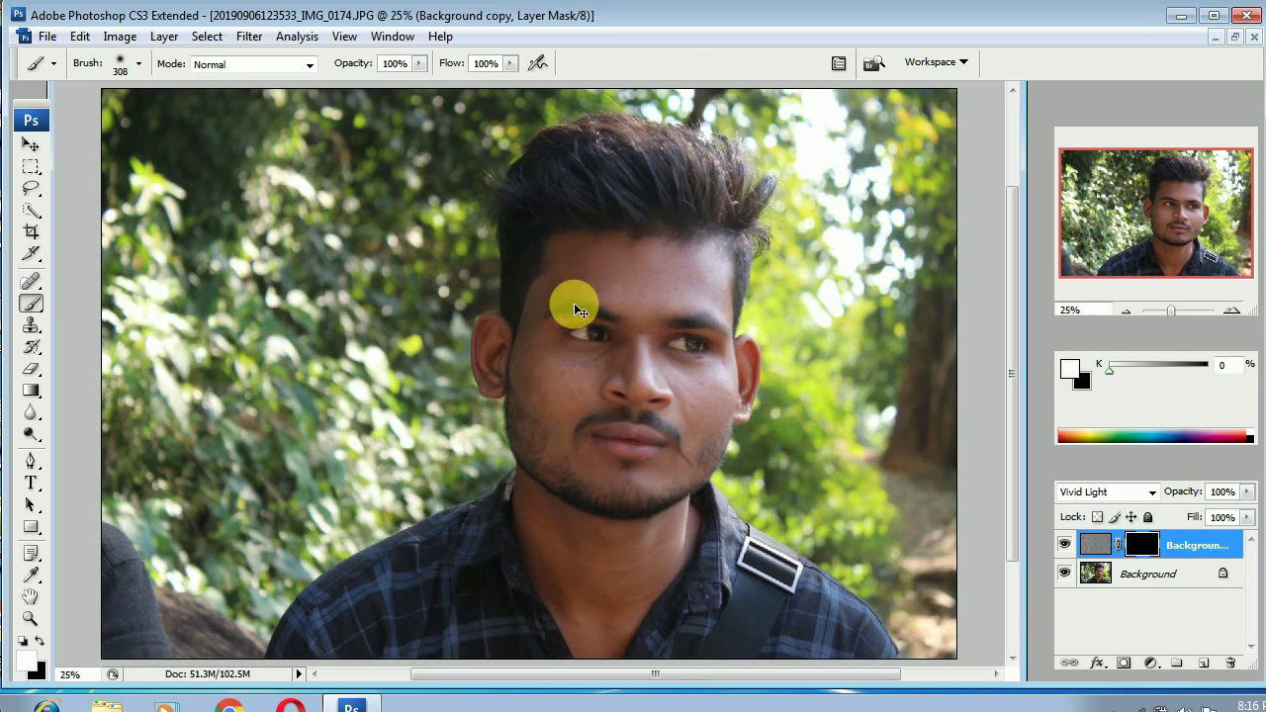
{"action": "key", "text": "ctrl+plus"}
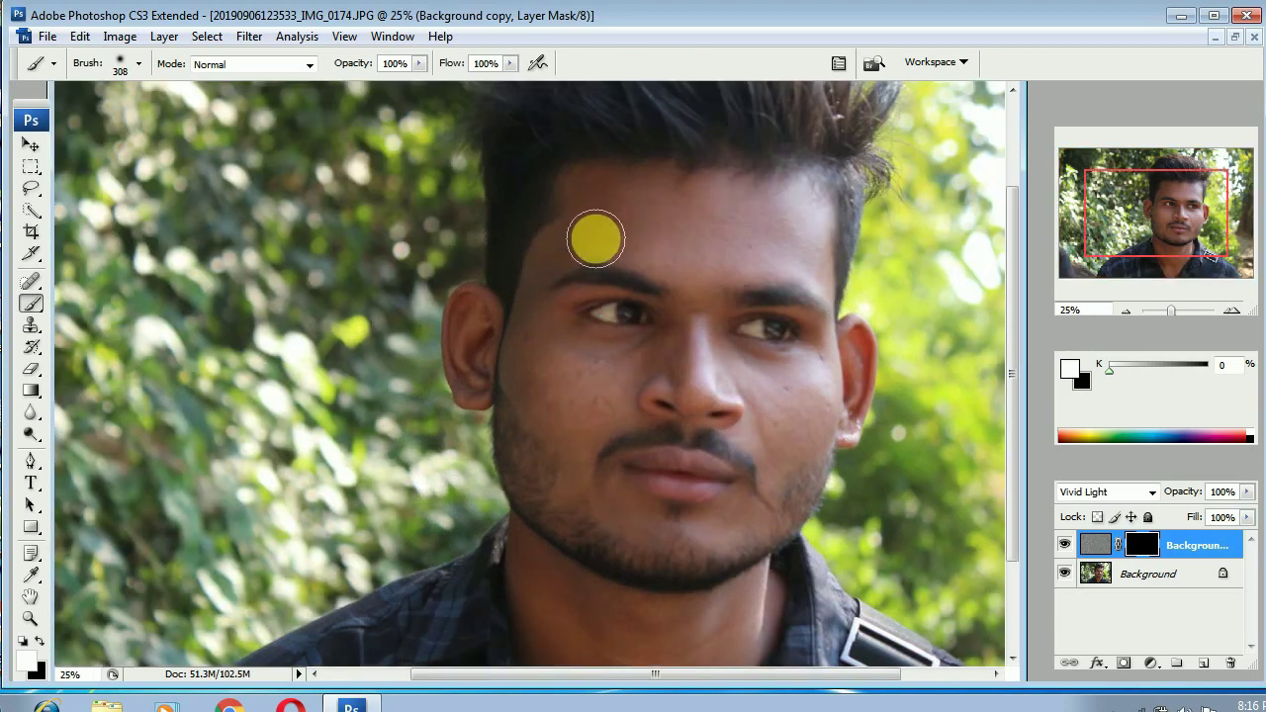
{"action": "right_click", "coordinate": [595, 239]}
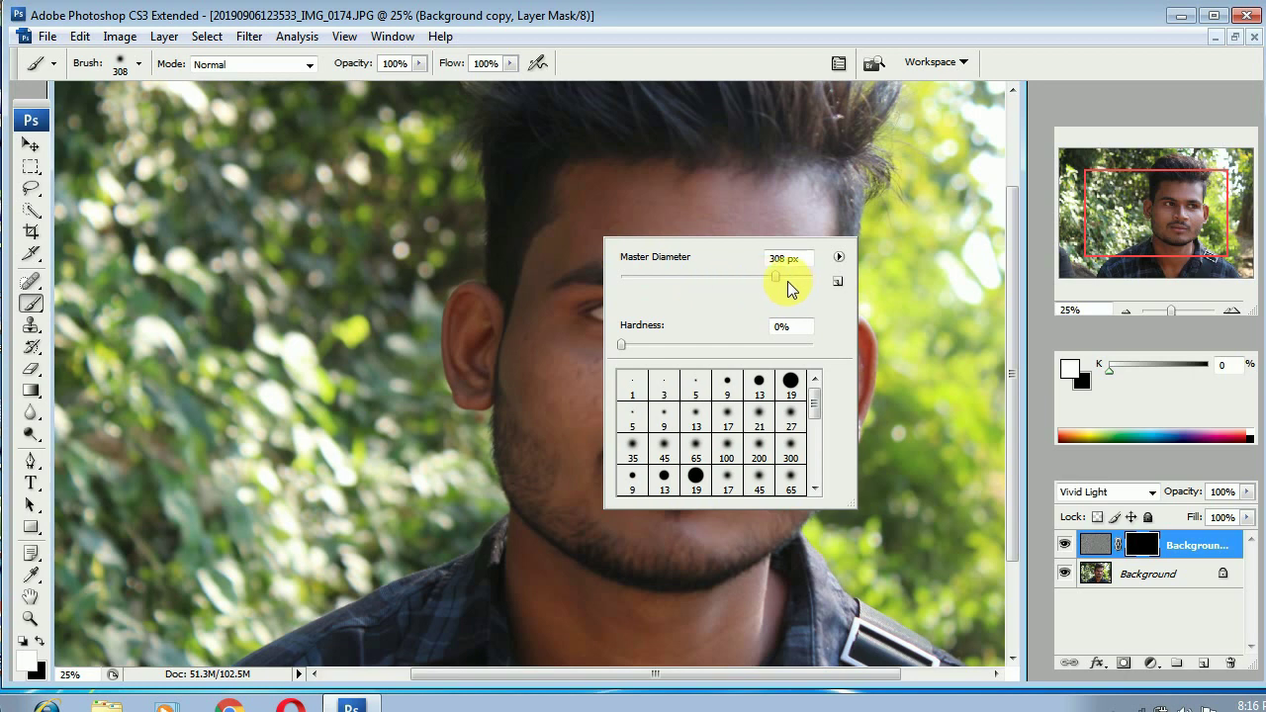
{"action": "mouse_move", "coordinate": [781, 285]}
{"action": "left_mouse_down"}
{"action": "mouse_move", "coordinate": [735, 286]}
{"action": "mouse_move", "coordinate": [771, 291]}
{"action": "left_mouse_up"}
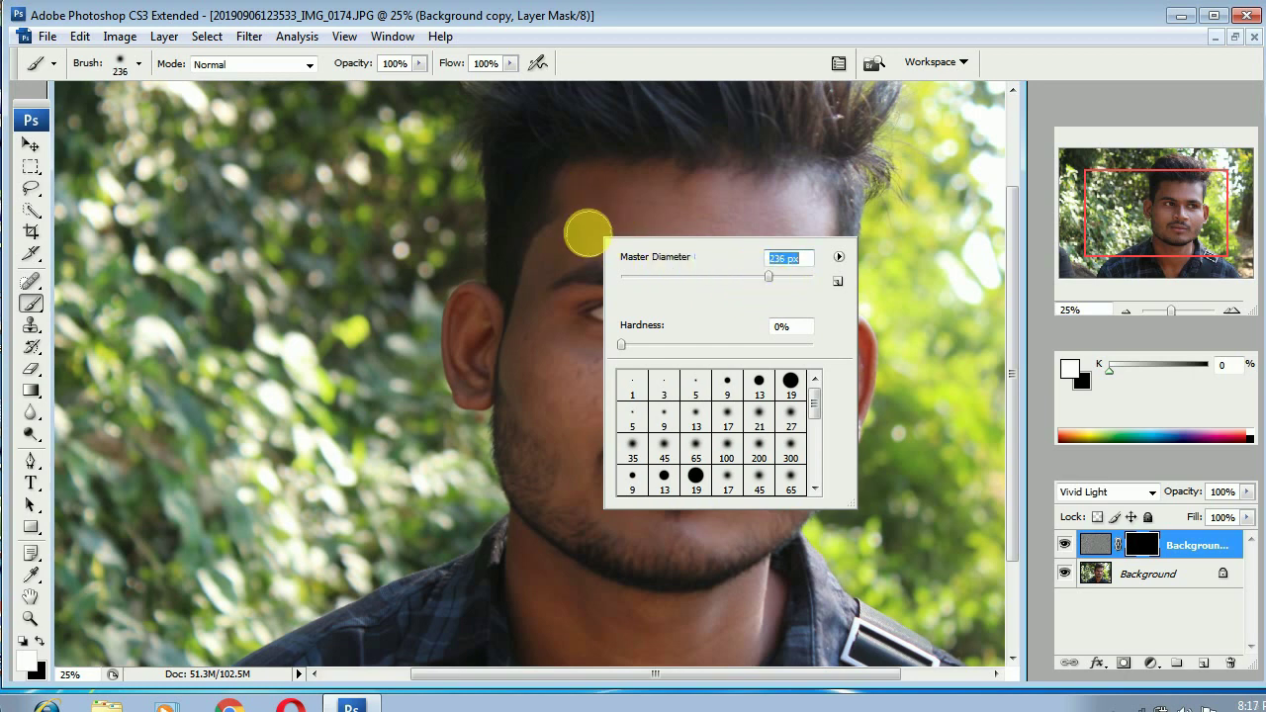
{"action": "left_click", "coordinate": [599, 202]}
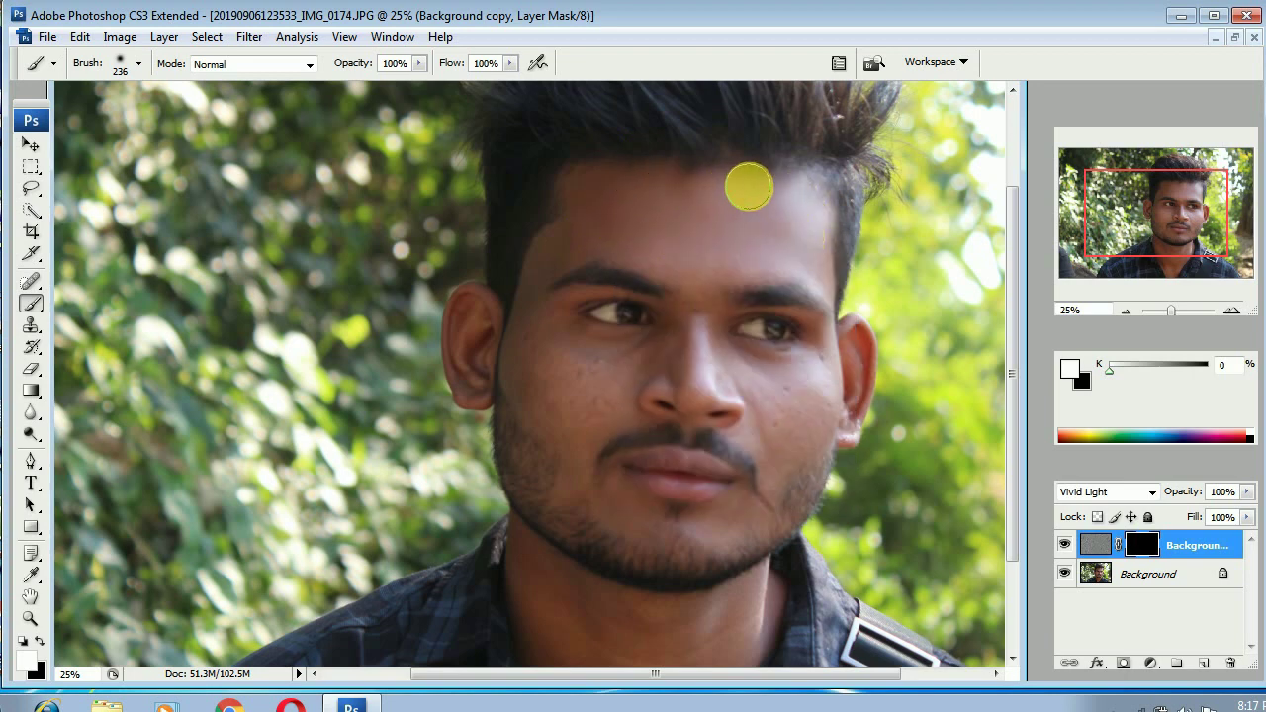
{"action": "mouse_move", "coordinate": [794, 227]}
{"action": "left_mouse_down"}
{"action": "mouse_move", "coordinate": [823, 262]}
{"action": "mouse_move", "coordinate": [740, 254]}
{"action": "mouse_move", "coordinate": [672, 265]}
{"action": "left_mouse_up"}
{"action": "mouse_move", "coordinate": [663, 348]}
{"action": "left_mouse_down"}
{"action": "mouse_move", "coordinate": [574, 383]}
{"action": "mouse_move", "coordinate": [533, 341]}
{"action": "mouse_move", "coordinate": [578, 415]}
{"action": "mouse_move", "coordinate": [610, 391]}
{"action": "mouse_move", "coordinate": [575, 400]}
{"action": "mouse_move", "coordinate": [534, 337]}
{"action": "mouse_move", "coordinate": [646, 378]}
{"action": "mouse_move", "coordinate": [725, 362]}
{"action": "mouse_move", "coordinate": [703, 334]}
{"action": "mouse_move", "coordinate": [705, 363]}
{"action": "mouse_move", "coordinate": [727, 371]}
{"action": "mouse_move", "coordinate": [790, 381]}
{"action": "mouse_move", "coordinate": [831, 369]}
{"action": "mouse_move", "coordinate": [781, 439]}
{"action": "mouse_move", "coordinate": [836, 411]}
{"action": "mouse_move", "coordinate": [812, 431]}
{"action": "mouse_move", "coordinate": [705, 365]}
{"action": "mouse_move", "coordinate": [699, 319]}
{"action": "mouse_move", "coordinate": [696, 395]}
{"action": "mouse_move", "coordinate": [661, 376]}
{"action": "mouse_move", "coordinate": [574, 398]}
{"action": "mouse_move", "coordinate": [578, 490]}
{"action": "mouse_move", "coordinate": [654, 516]}
{"action": "mouse_move", "coordinate": [743, 521]}
{"action": "mouse_move", "coordinate": [800, 444]}
{"action": "left_mouse_up"}
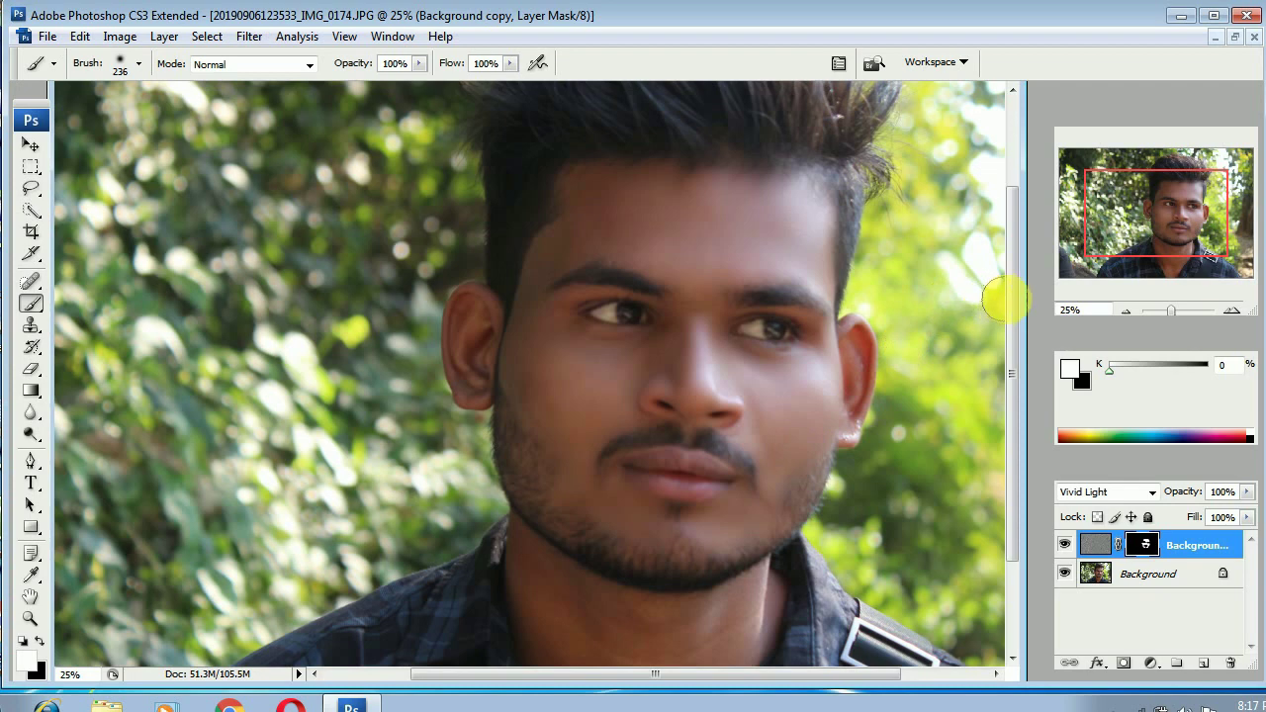
Paint white on the layer mask over the neck and upper chest to smooth the skin there
{"action": "left_click_drag", "start_coordinate": [1011, 301], "coordinate": [1020, 424]}
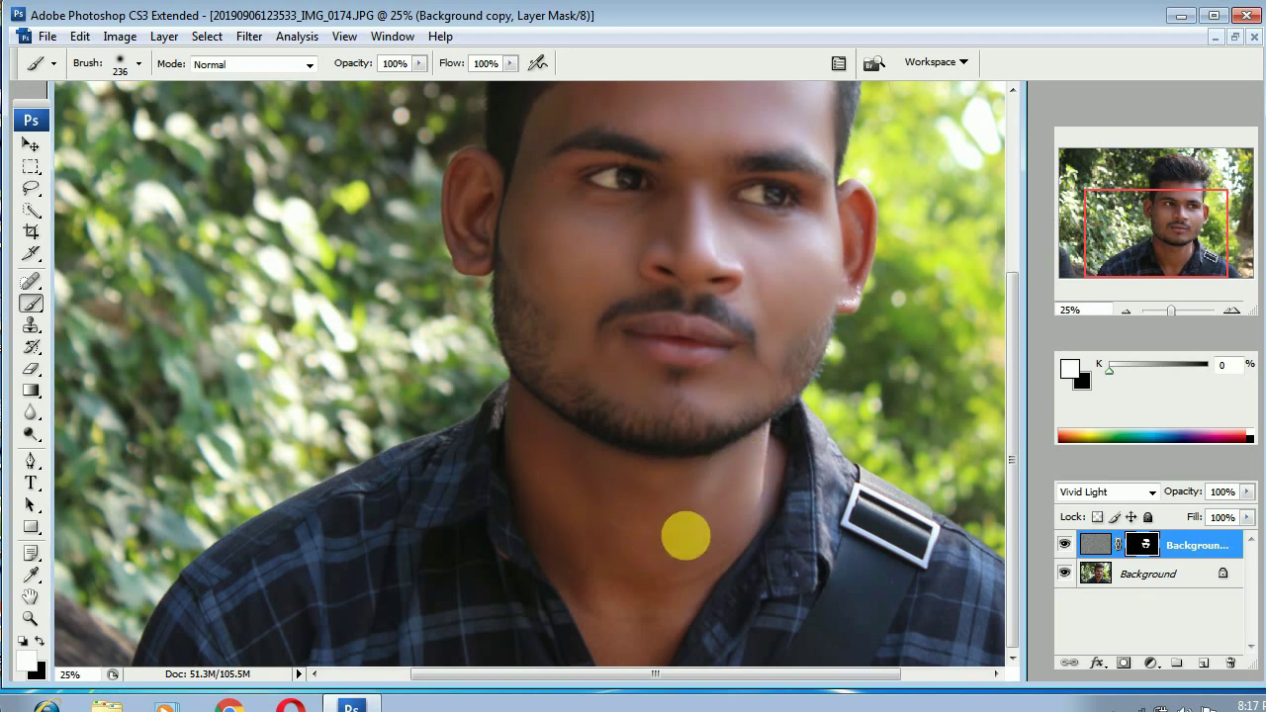
{"action": "mouse_move", "coordinate": [720, 521]}
{"action": "left_mouse_down"}
{"action": "mouse_move", "coordinate": [641, 570]}
{"action": "mouse_move", "coordinate": [583, 560]}
{"action": "mouse_move", "coordinate": [577, 571]}
{"action": "mouse_move", "coordinate": [662, 602]}
{"action": "mouse_move", "coordinate": [729, 529]}
{"action": "mouse_move", "coordinate": [629, 646]}
{"action": "mouse_move", "coordinate": [539, 489]}
{"action": "mouse_move", "coordinate": [604, 599]}
{"action": "mouse_move", "coordinate": [864, 485]}
{"action": "left_mouse_up"}
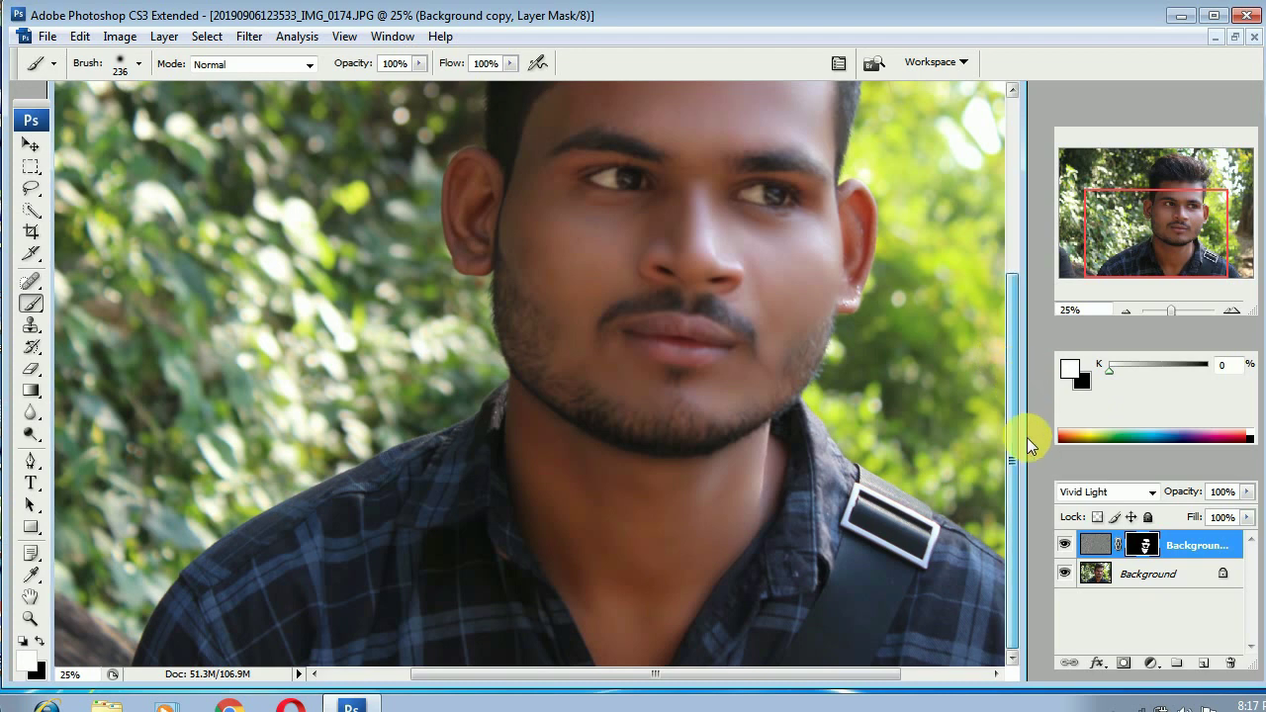
{"action": "mouse_move", "coordinate": [681, 614]}
{"action": "left_mouse_down"}
{"action": "mouse_move", "coordinate": [644, 635]}
{"action": "mouse_move", "coordinate": [557, 526]}
{"action": "left_mouse_up"}
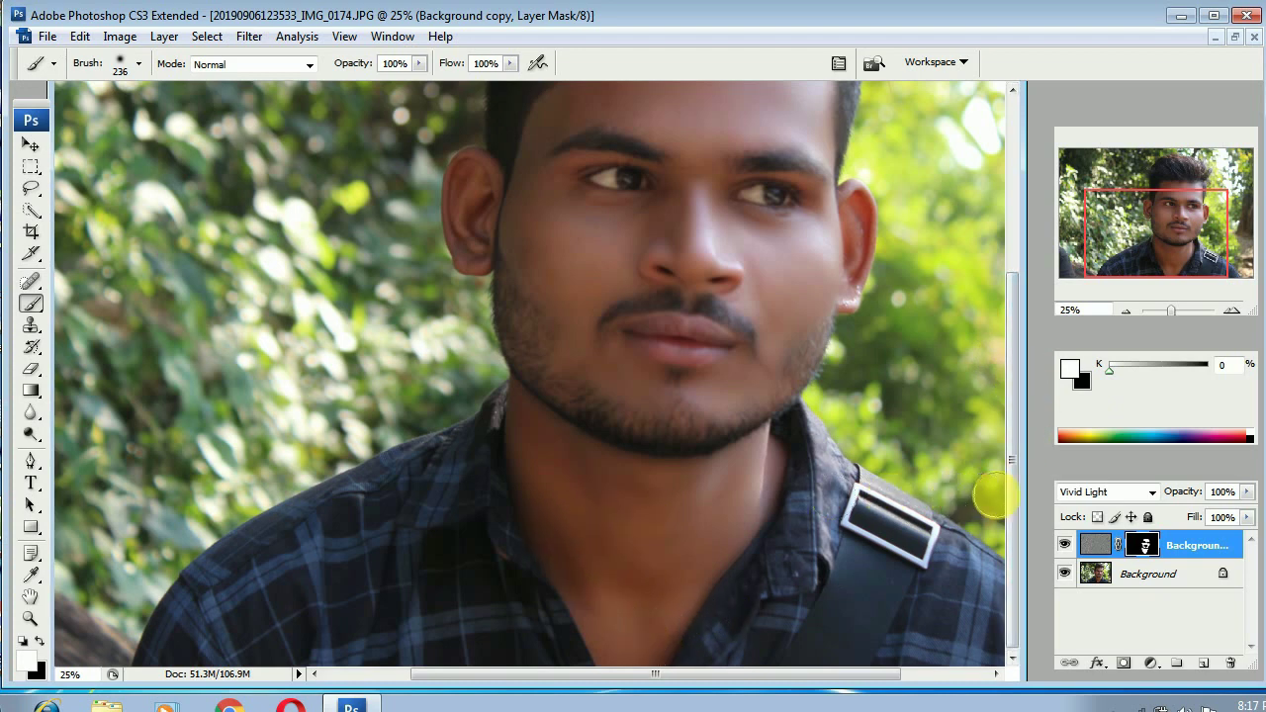
Hide and reshow the Background copy layer to compare the face before and after smoothing
{"action": "left_click_drag", "start_coordinate": [1011, 504], "coordinate": [1041, 457]}
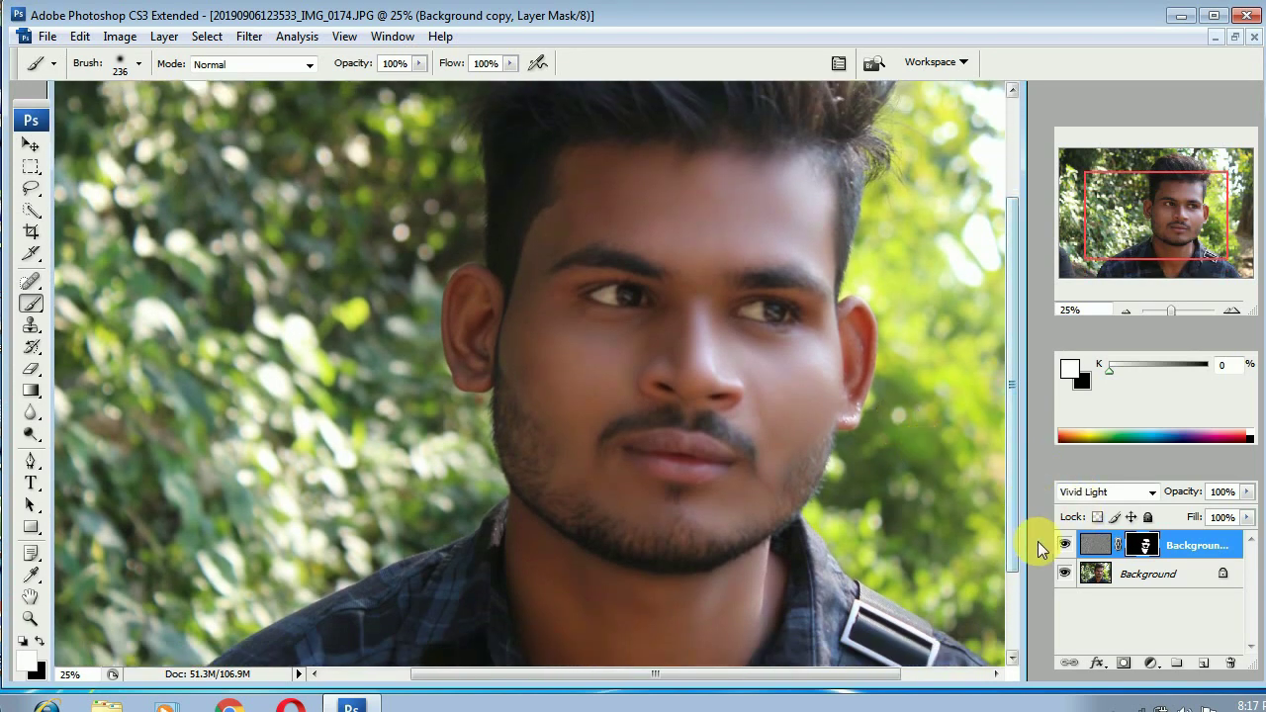
{"action": "left_click", "coordinate": [1065, 547]}
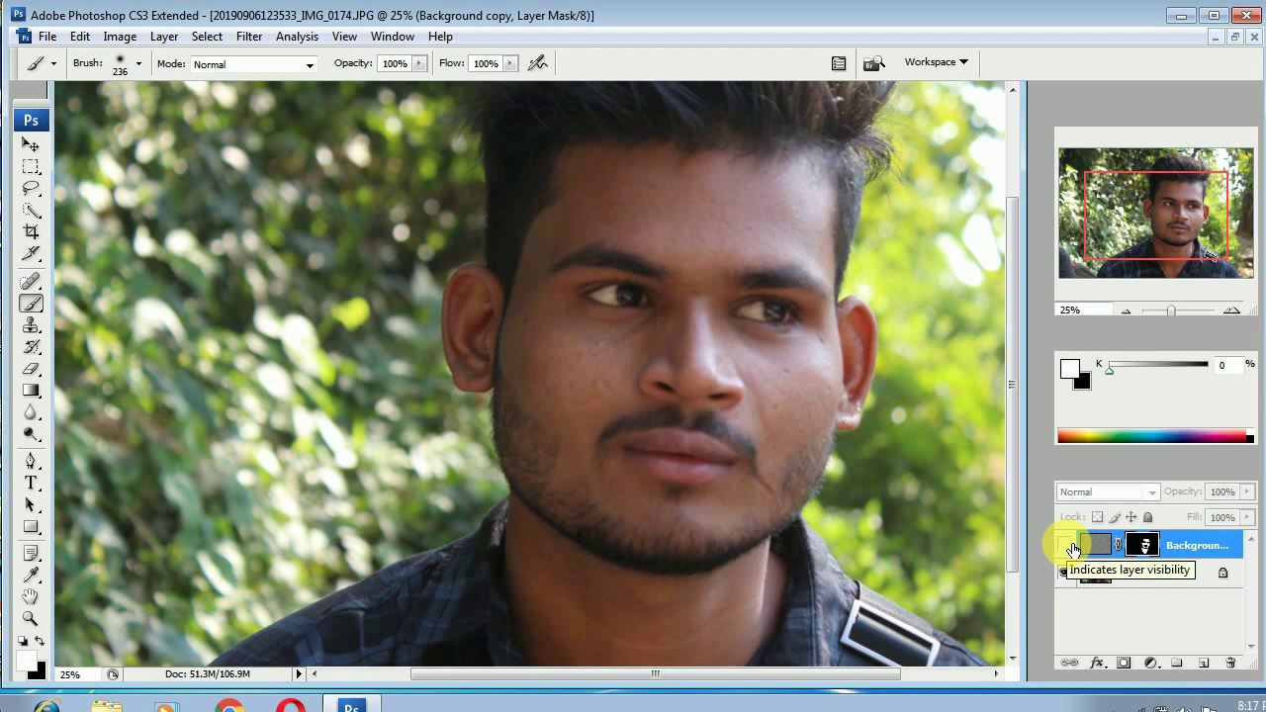
{"action": "left_click", "coordinate": [1073, 549]}
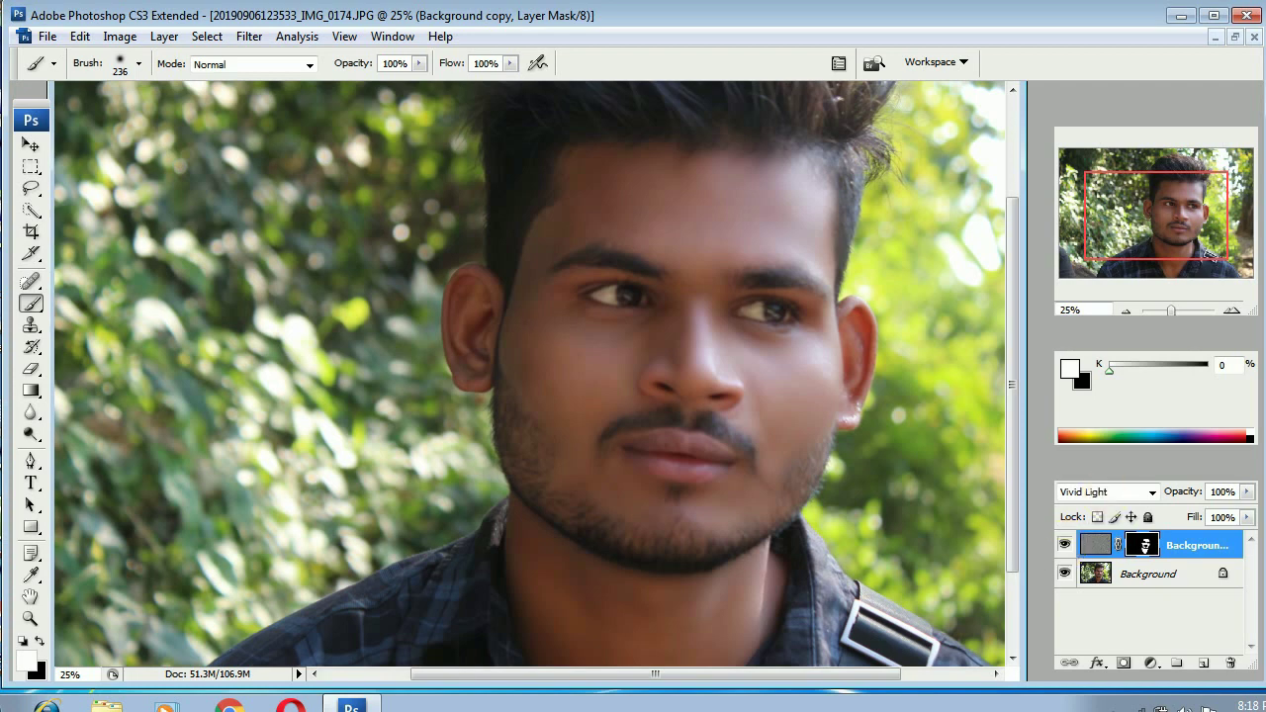
{"action": "left_click", "coordinate": [1253, 39]}
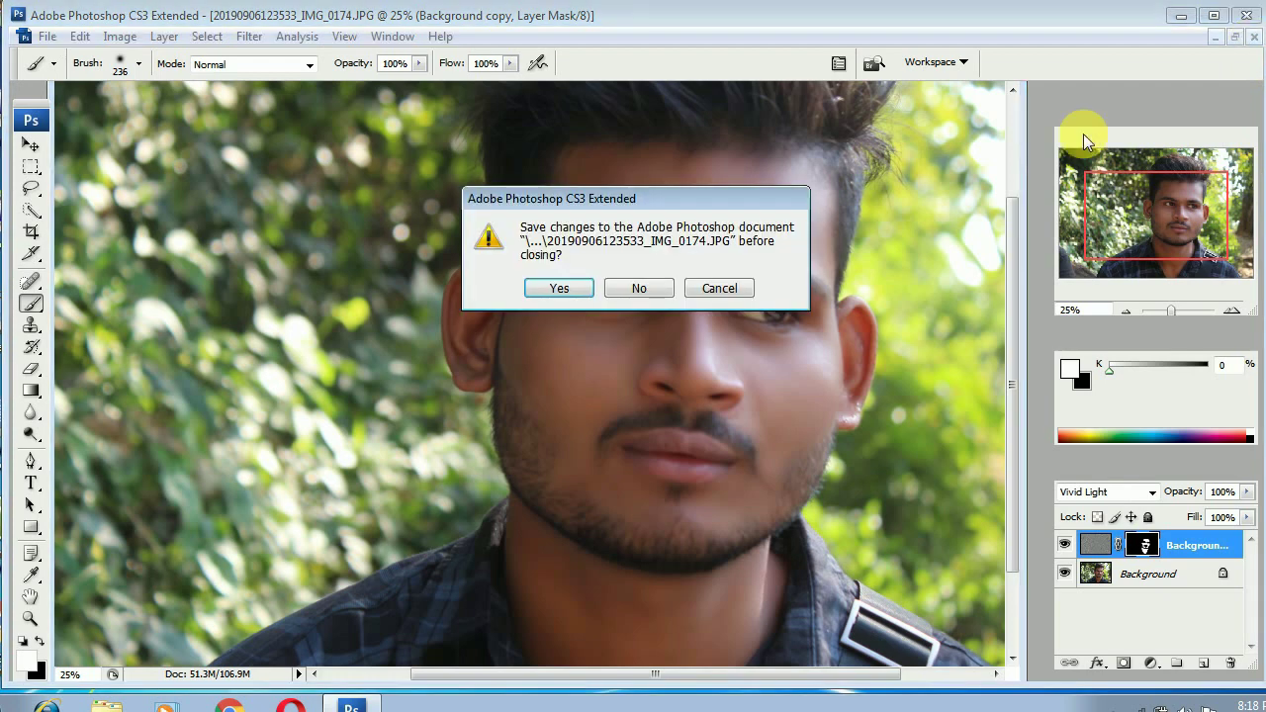
{"action": "left_click", "coordinate": [639, 289]}
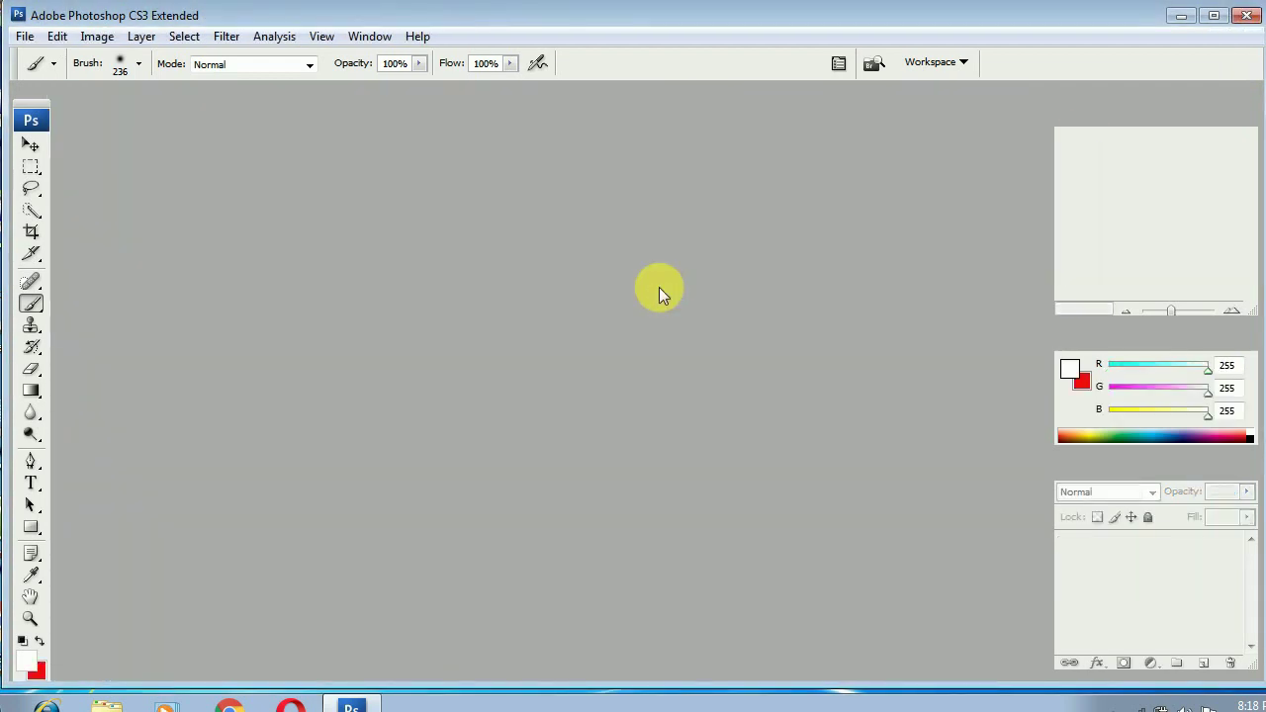
{"action": "double_click", "coordinate": [637, 280]}
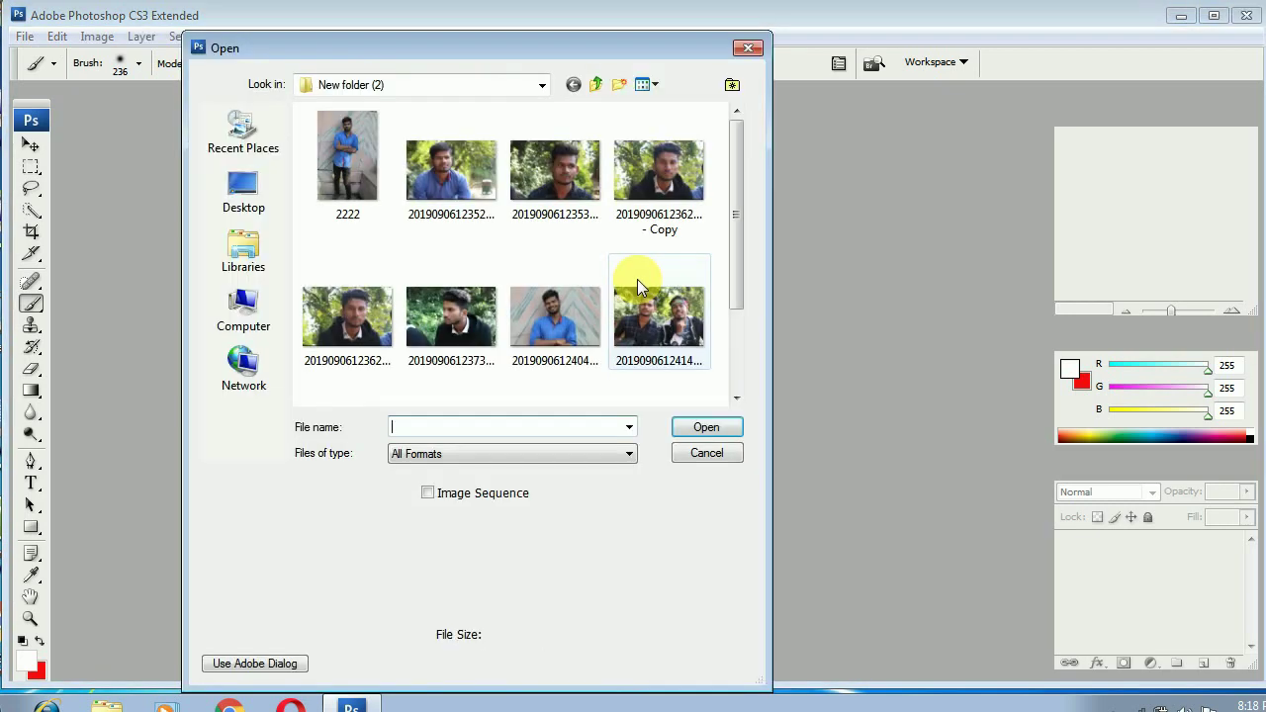
{"action": "left_click_drag", "start_coordinate": [734, 203], "coordinate": [736, 196]}
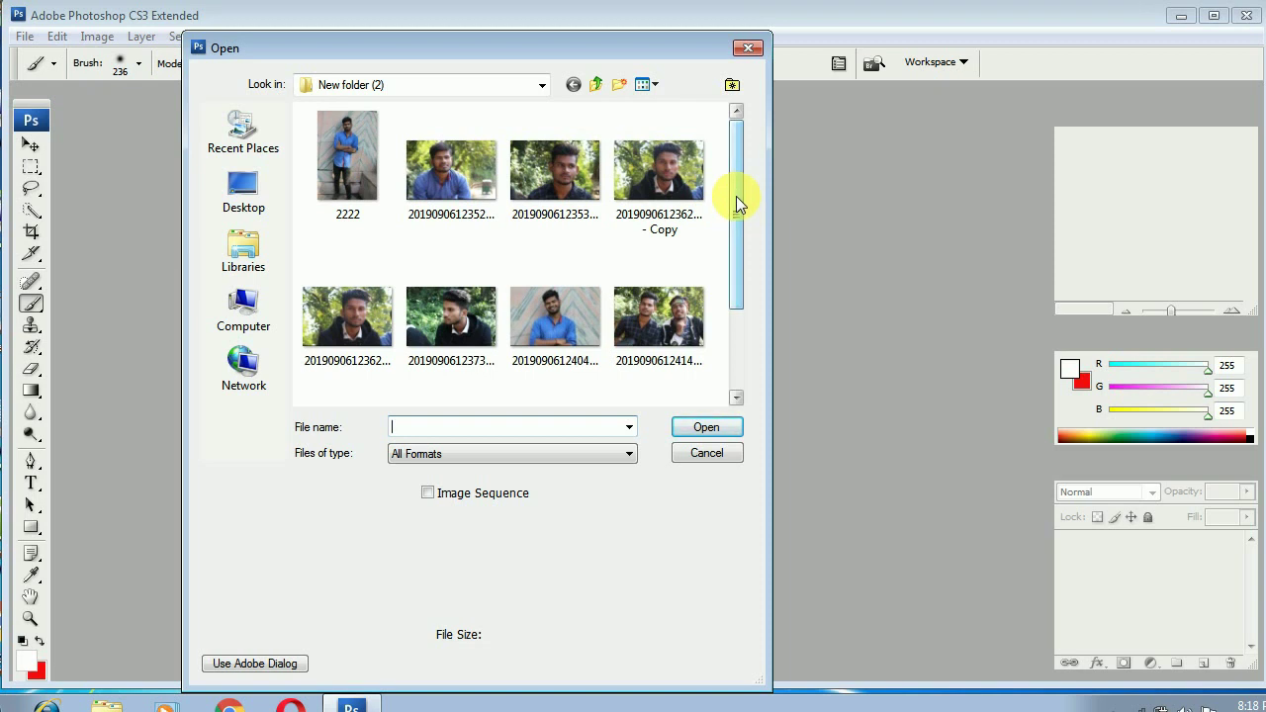
{"action": "double_click", "coordinate": [673, 175]}
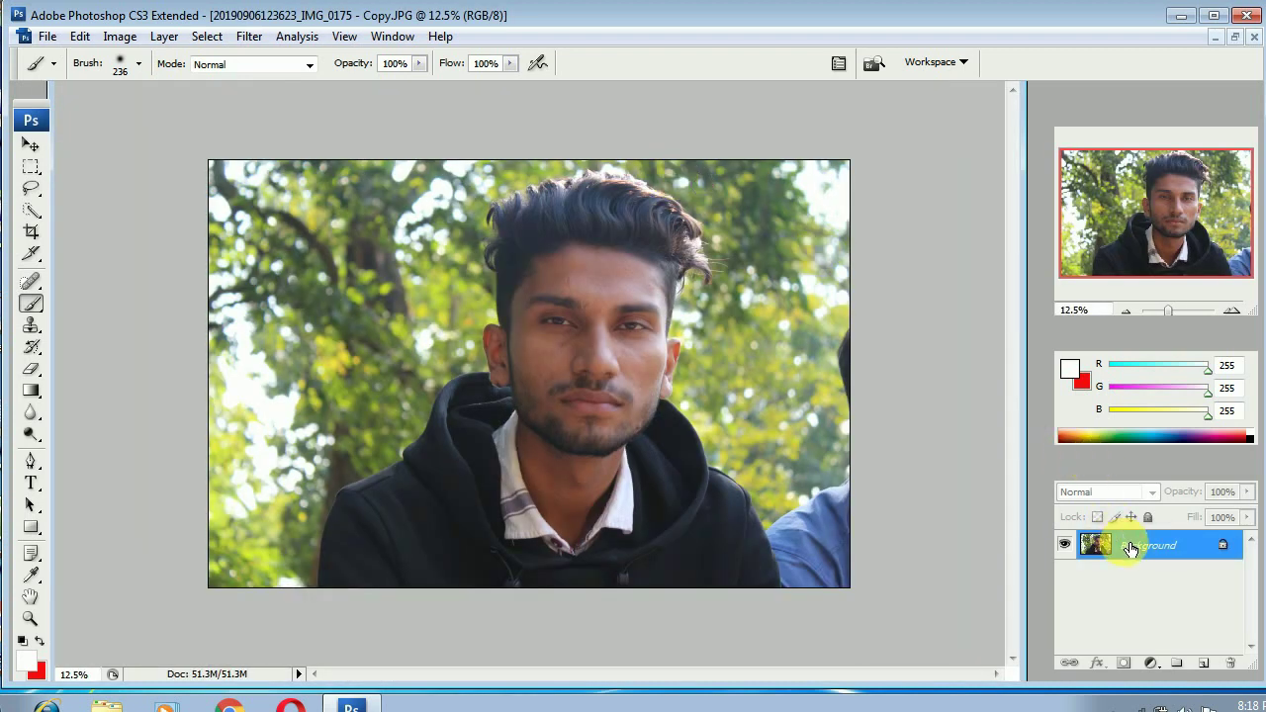
Duplicate the Background layer of the newly opened photo and invert the copy's colours
{"action": "left_click_drag", "start_coordinate": [1130, 550], "coordinate": [1210, 672]}
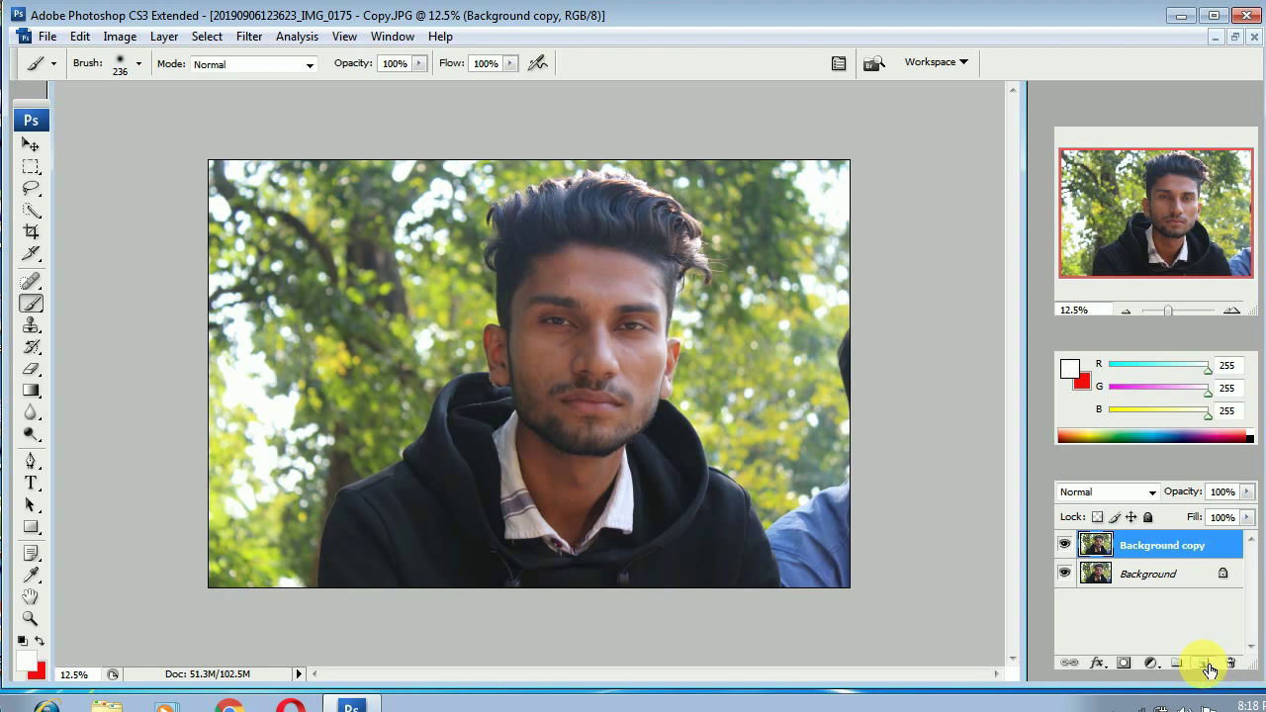
{"action": "key", "text": "ctrl+i"}
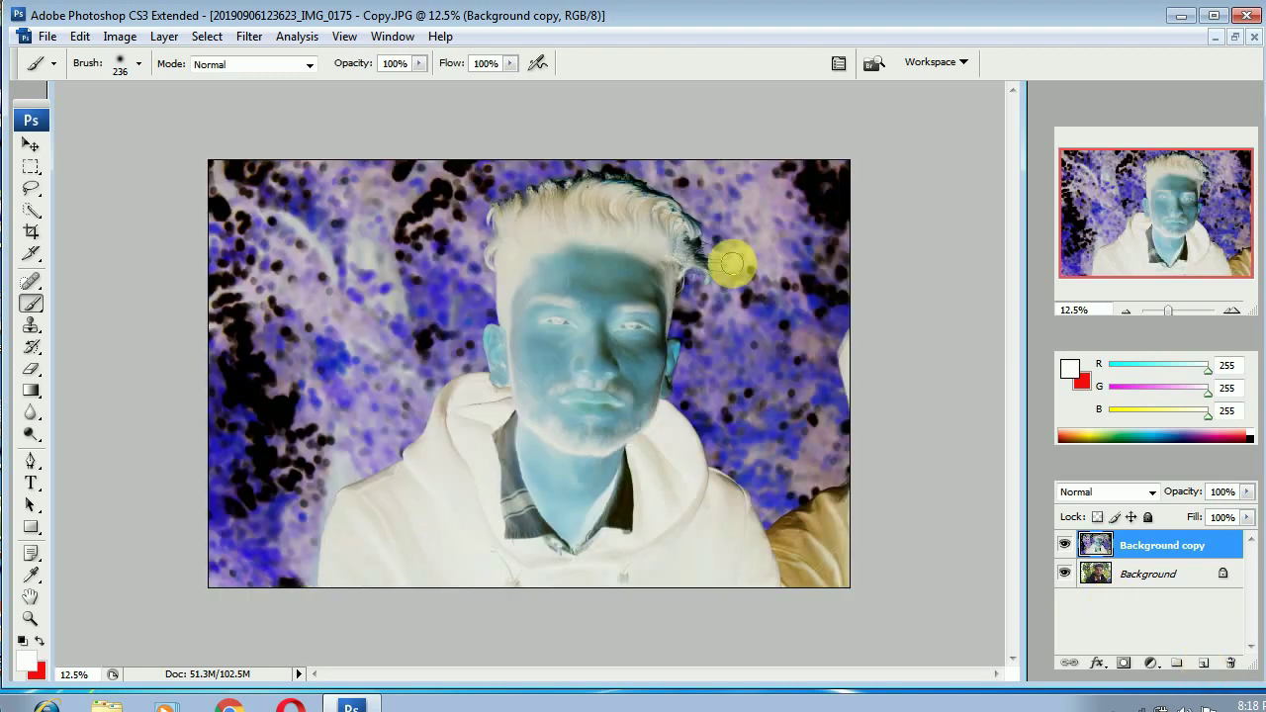
Set the Background copy's blend mode to Vivid Light and apply a High Pass filter with an 18-pixel radius
{"action": "left_click", "coordinate": [1149, 493]}
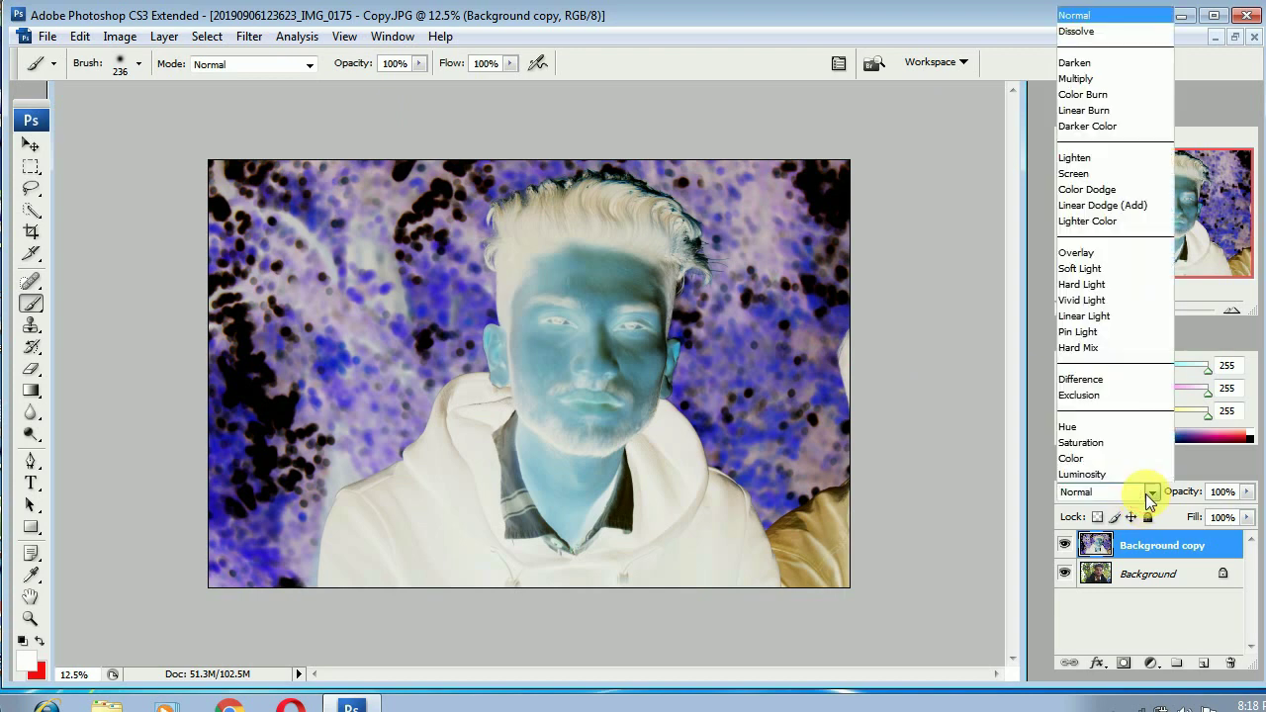
{"action": "left_click", "coordinate": [1088, 300]}
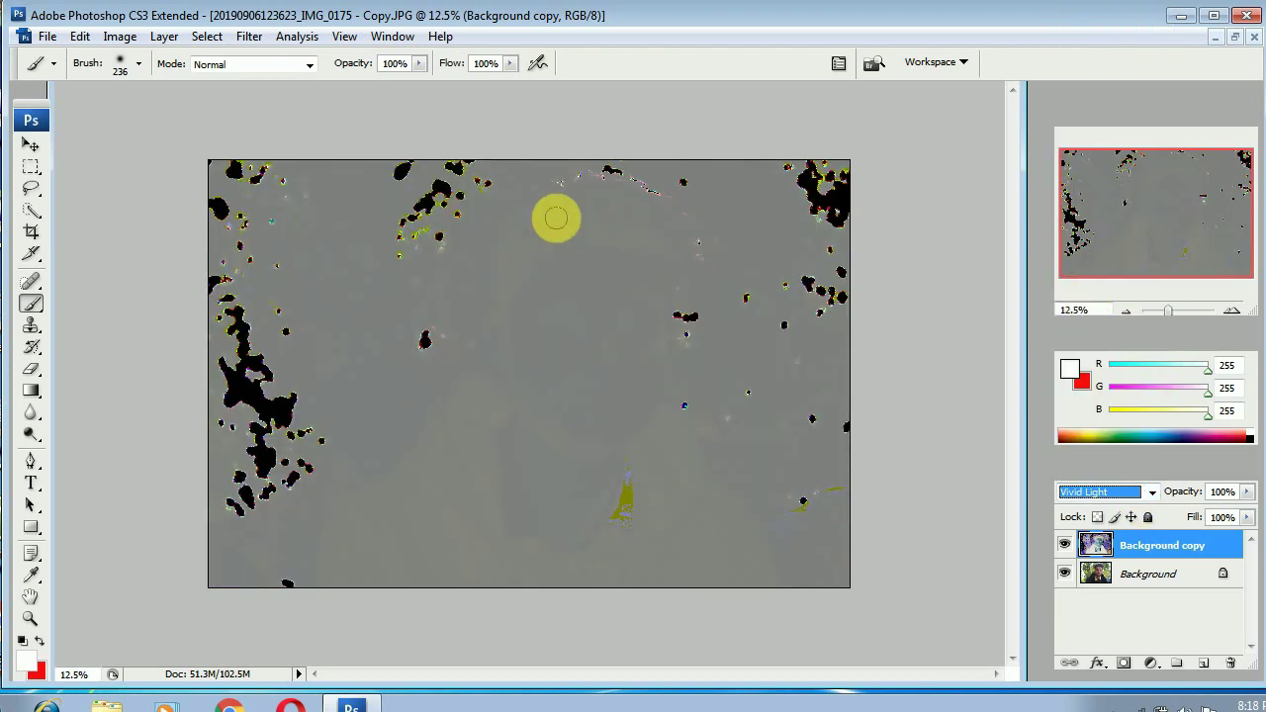
{"action": "left_click", "coordinate": [250, 41]}
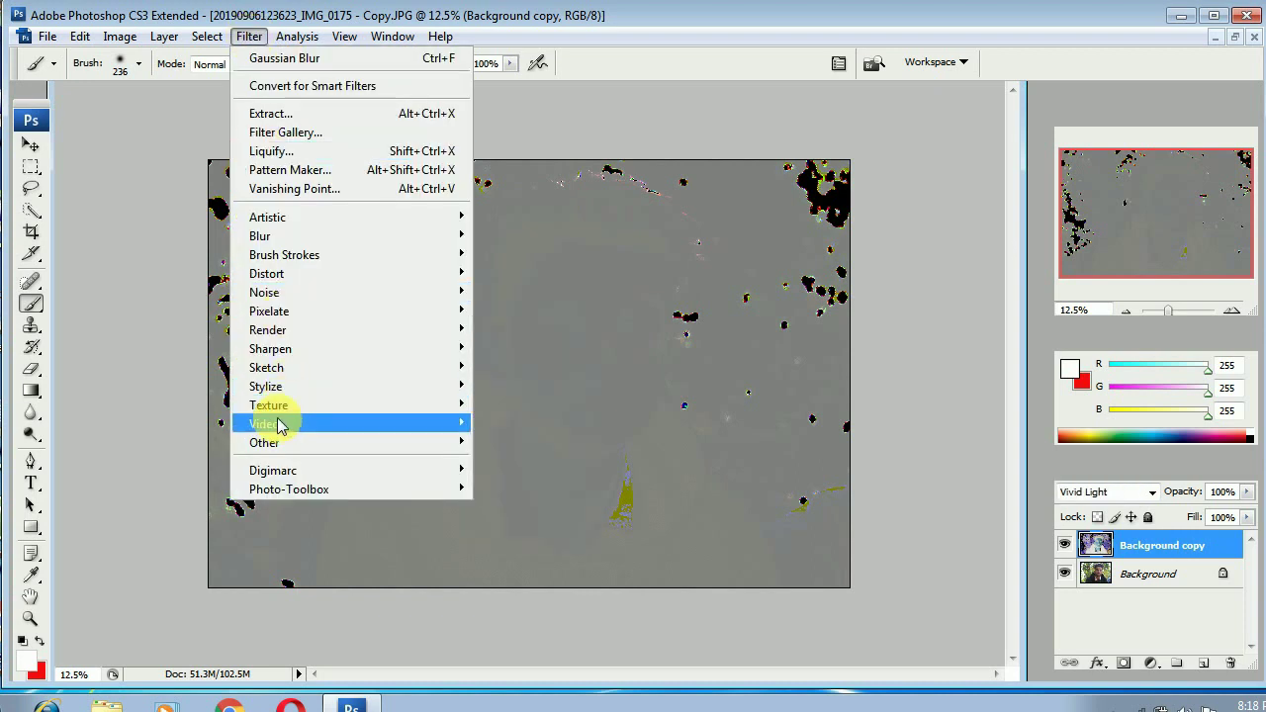
{"action": "mouse_move", "coordinate": [382, 441]}
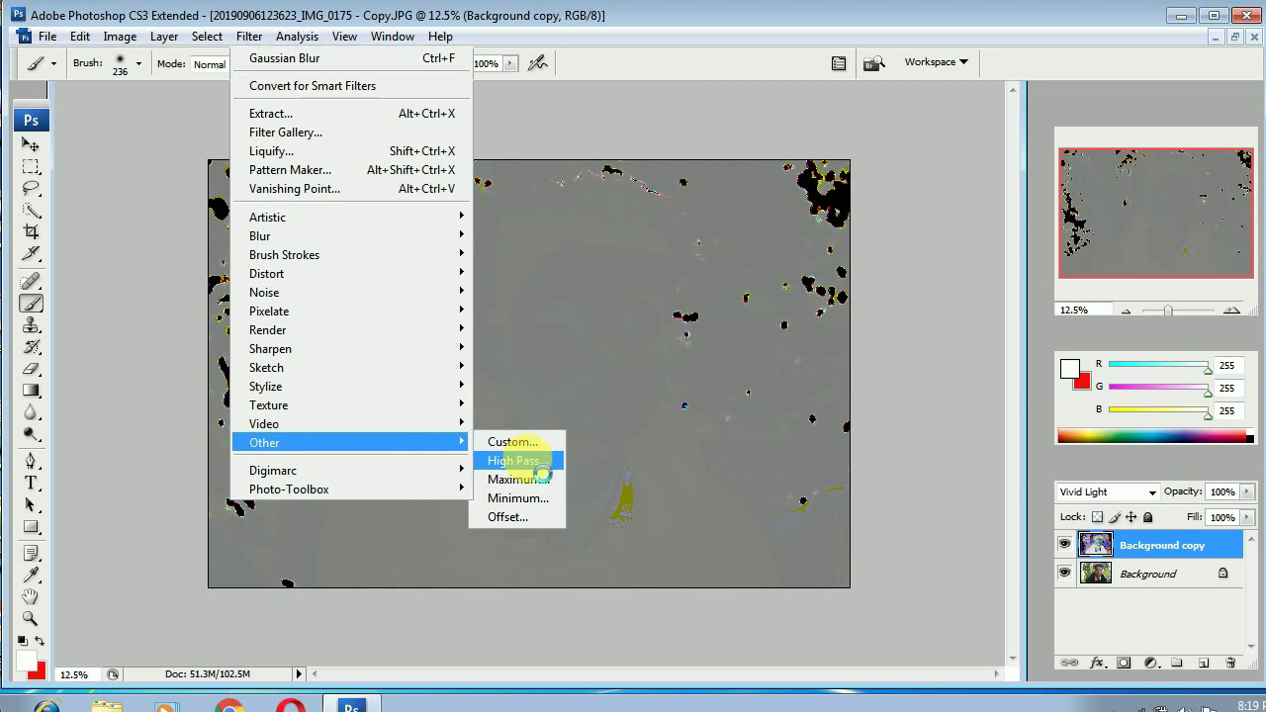
{"action": "left_click", "coordinate": [525, 461]}
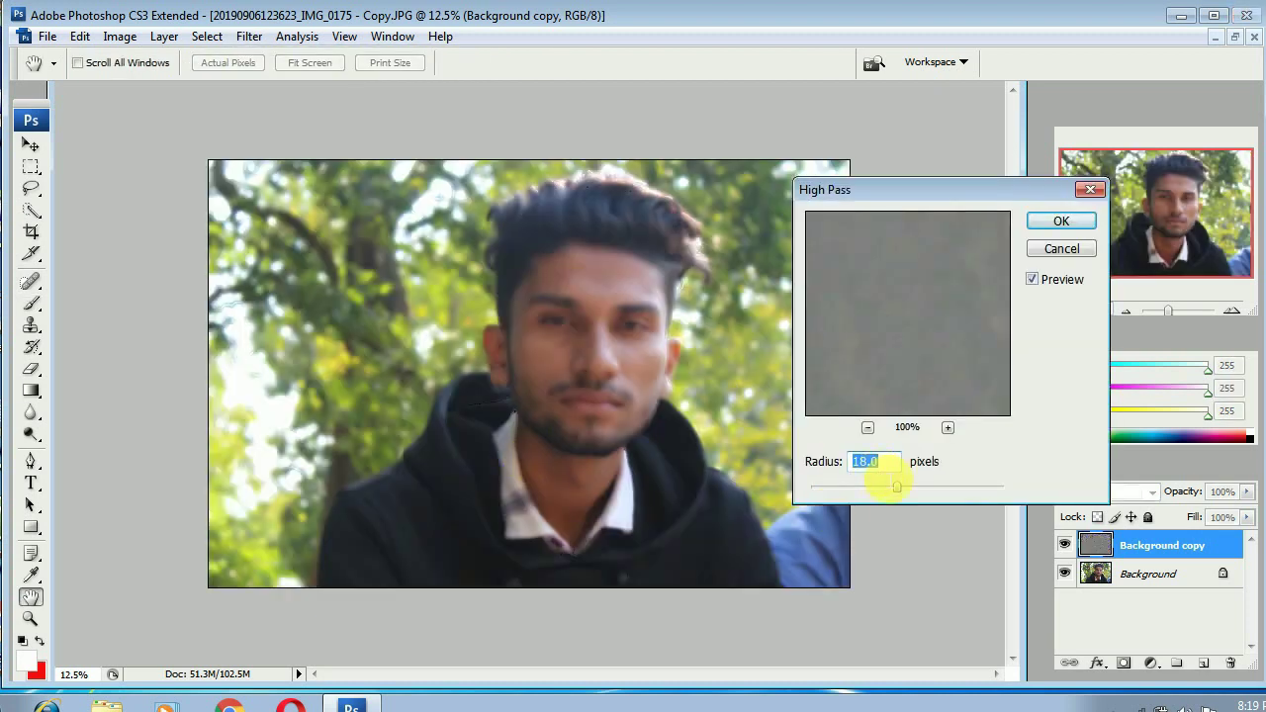
{"action": "left_click", "coordinate": [1060, 224]}
{"action": "key", "text": "b"}
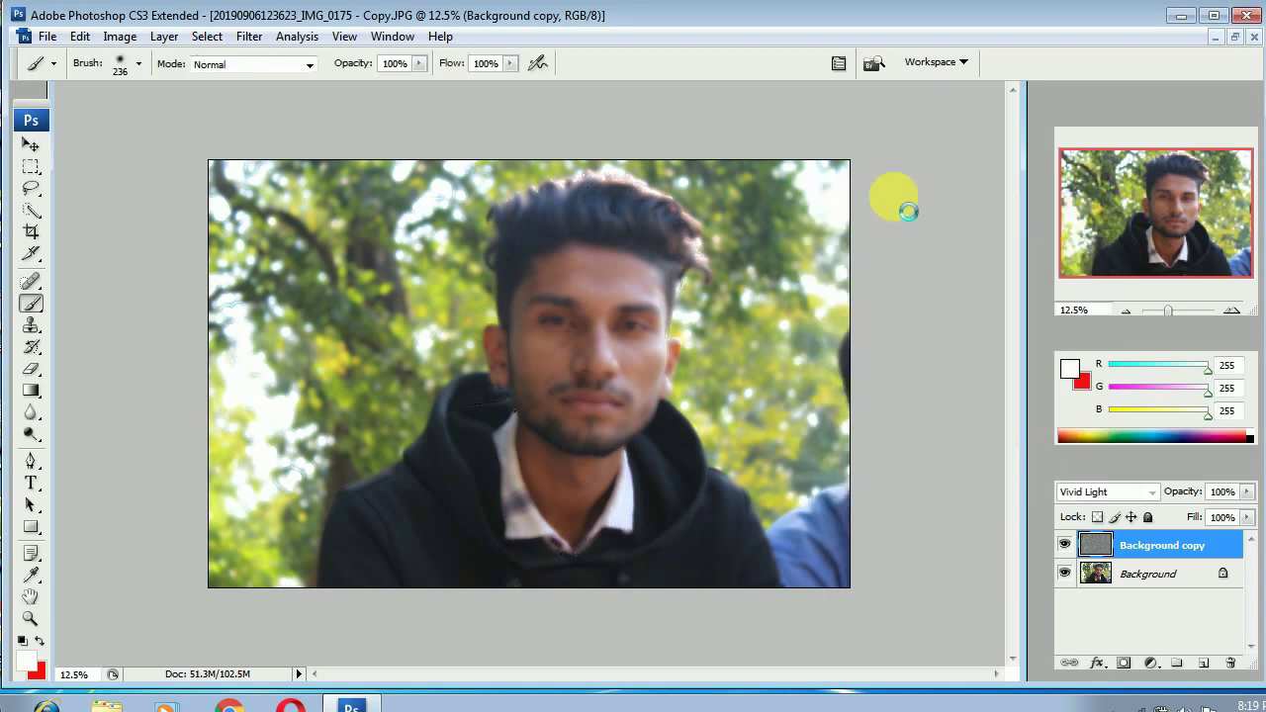
Apply a 3-pixel Gaussian Blur to the Background copy and hide the layer behind a black layer mask
{"action": "left_click", "coordinate": [246, 38]}
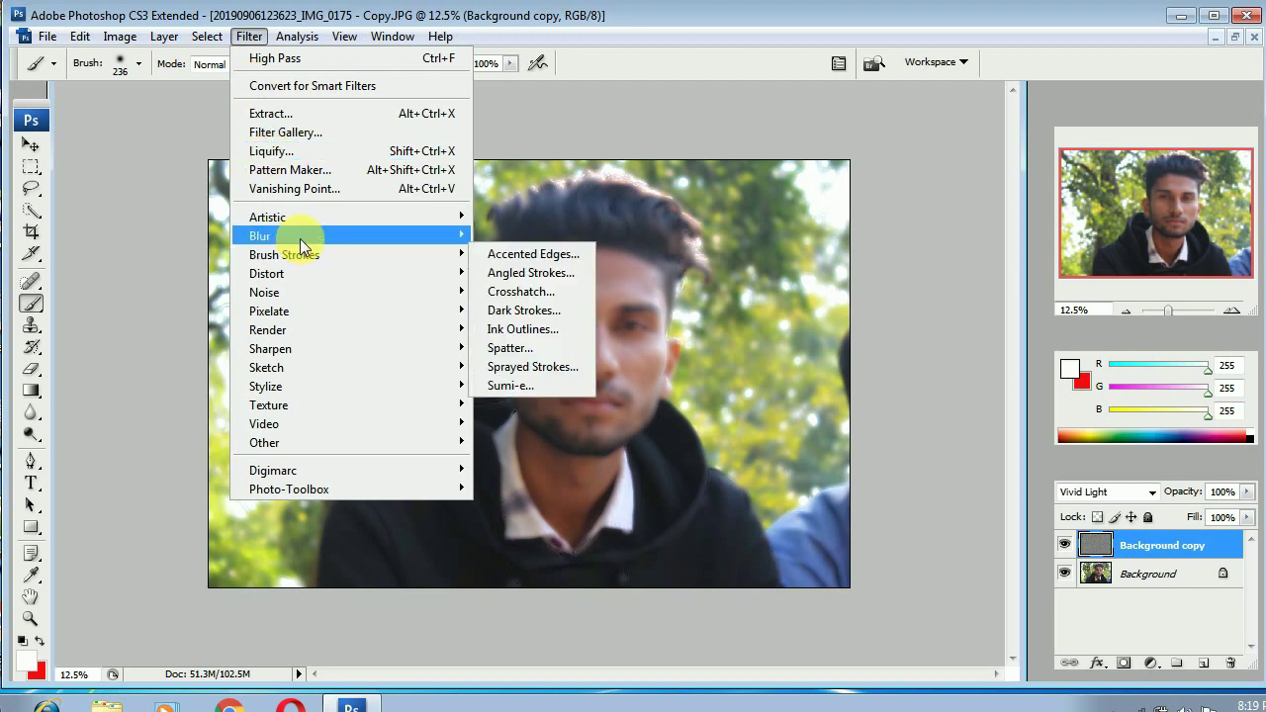
{"action": "mouse_move", "coordinate": [300, 238]}
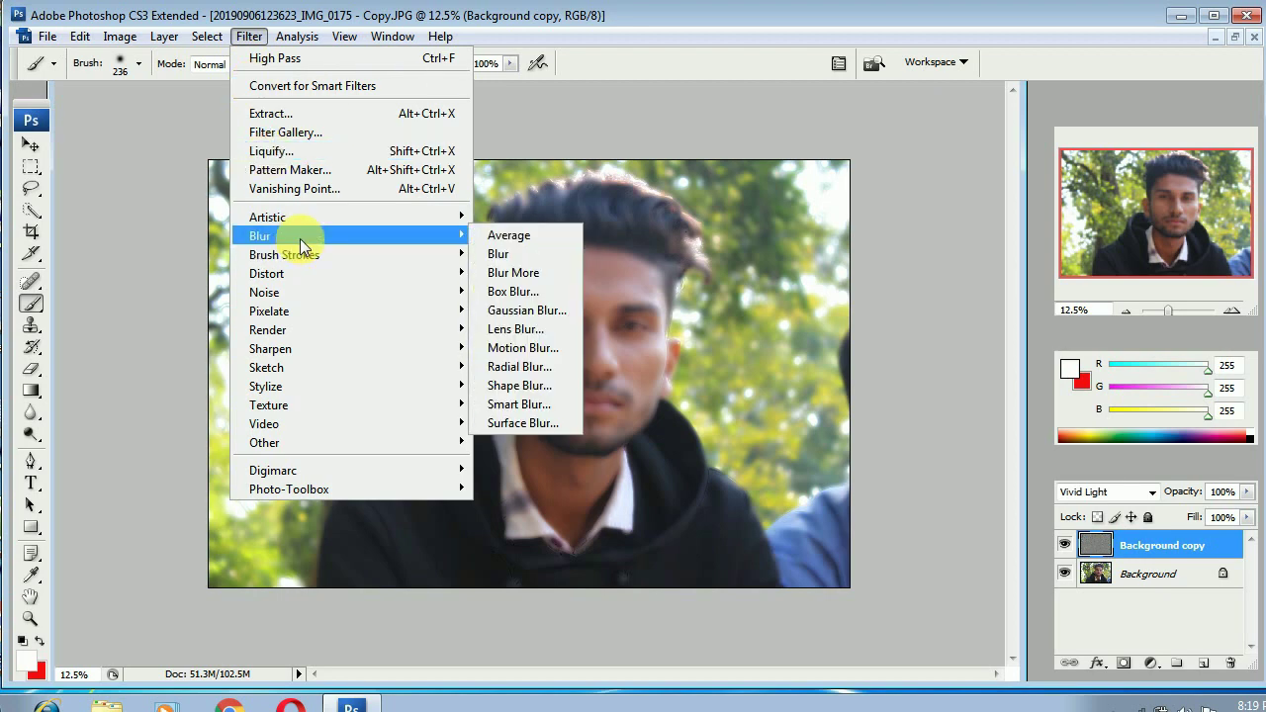
{"action": "left_click", "coordinate": [513, 310]}
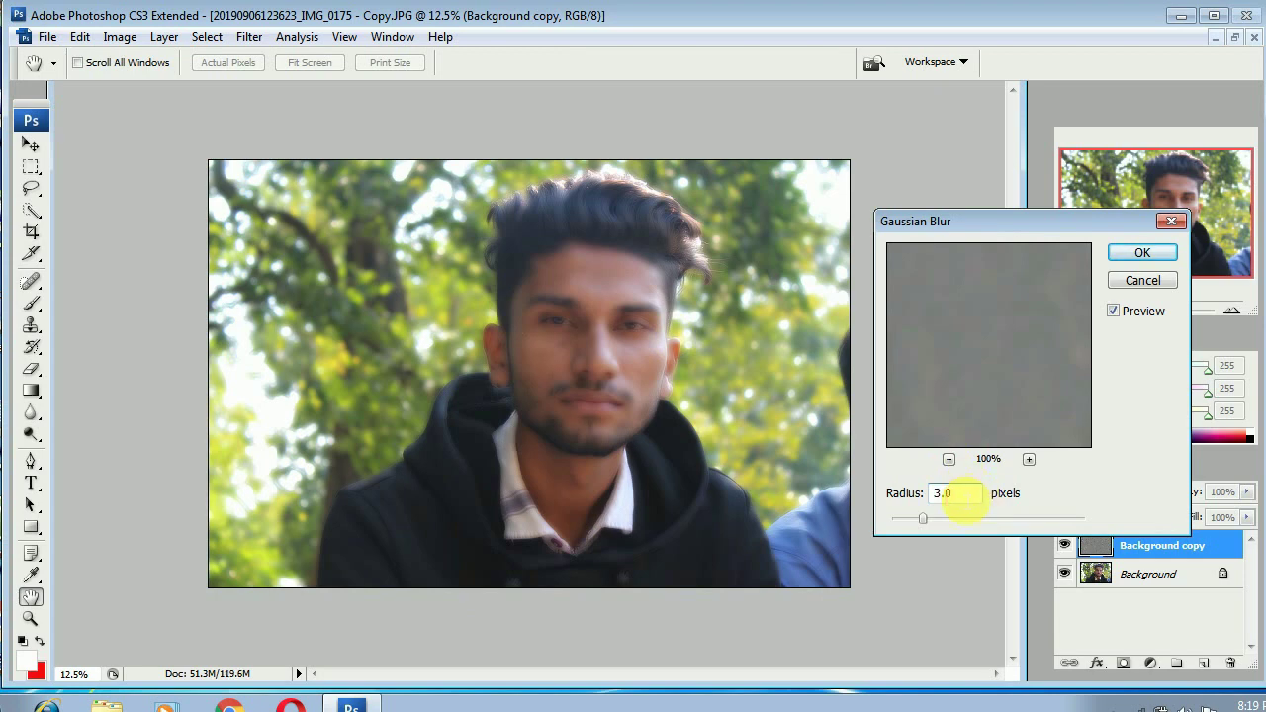
{"action": "left_click", "coordinate": [1128, 257]}
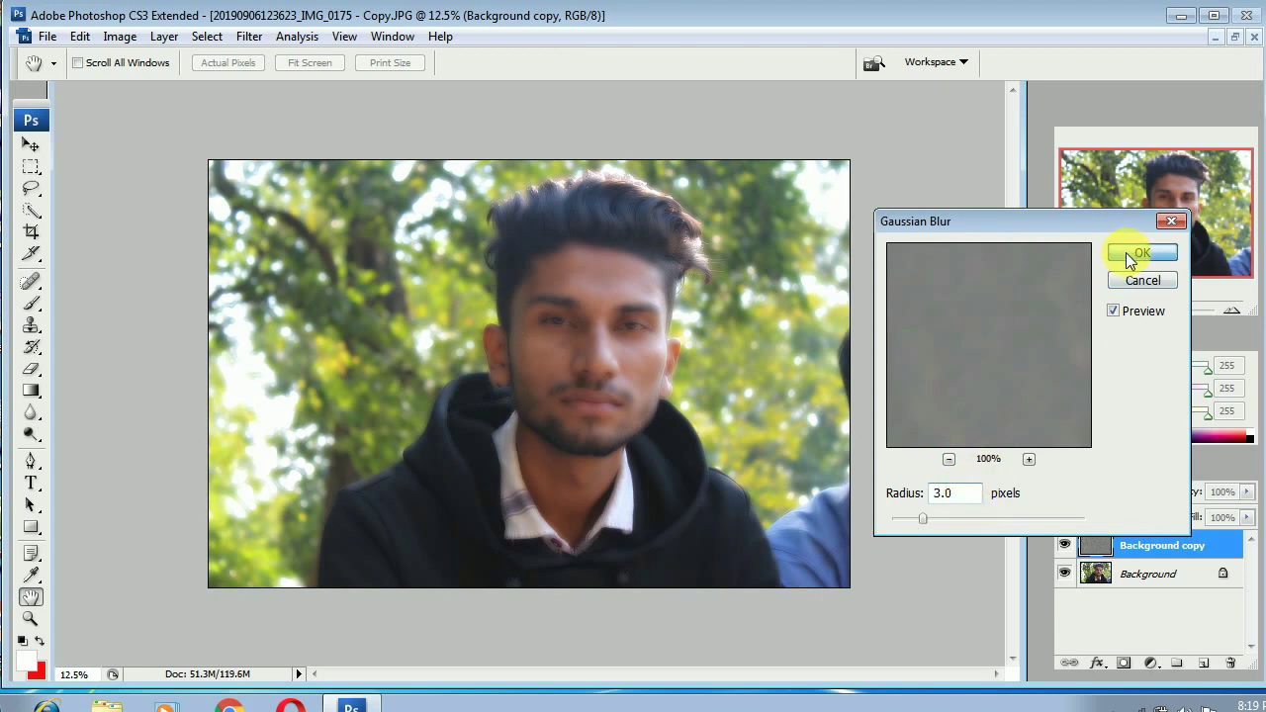
{"action": "key", "text": "b"}
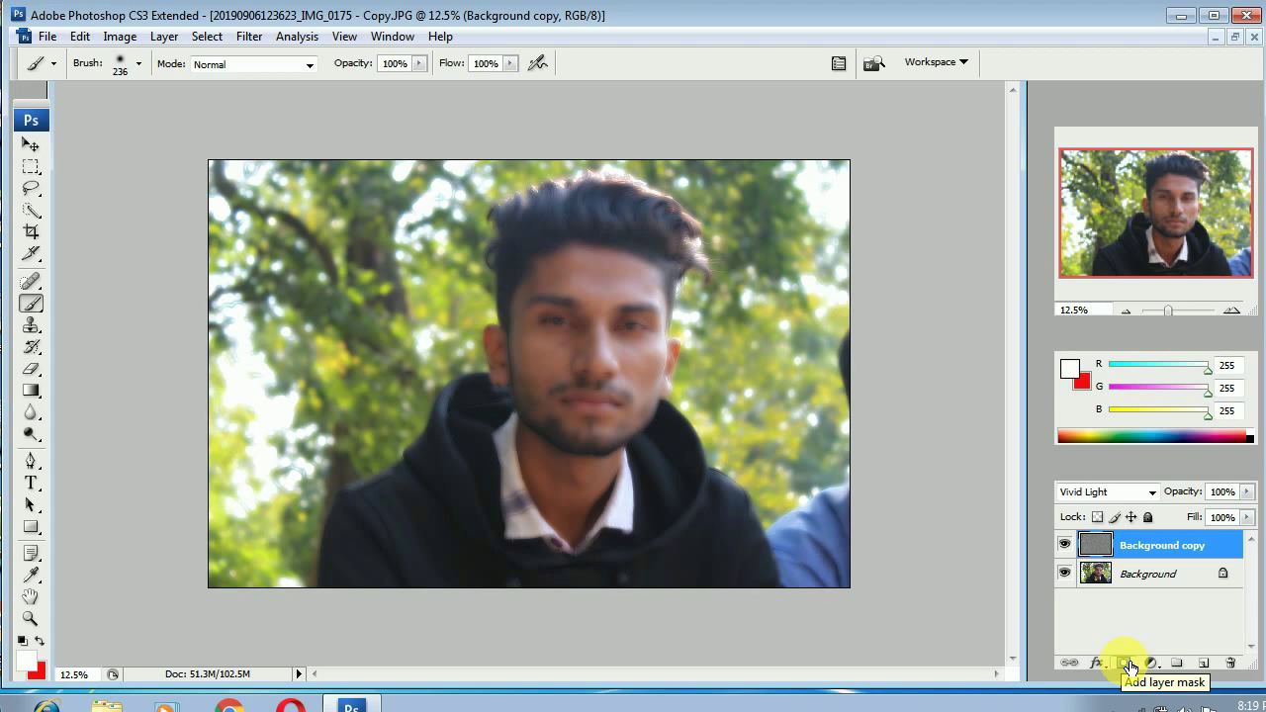
{"action": "left_click", "coordinate": [1126, 662], "text": "alt"}
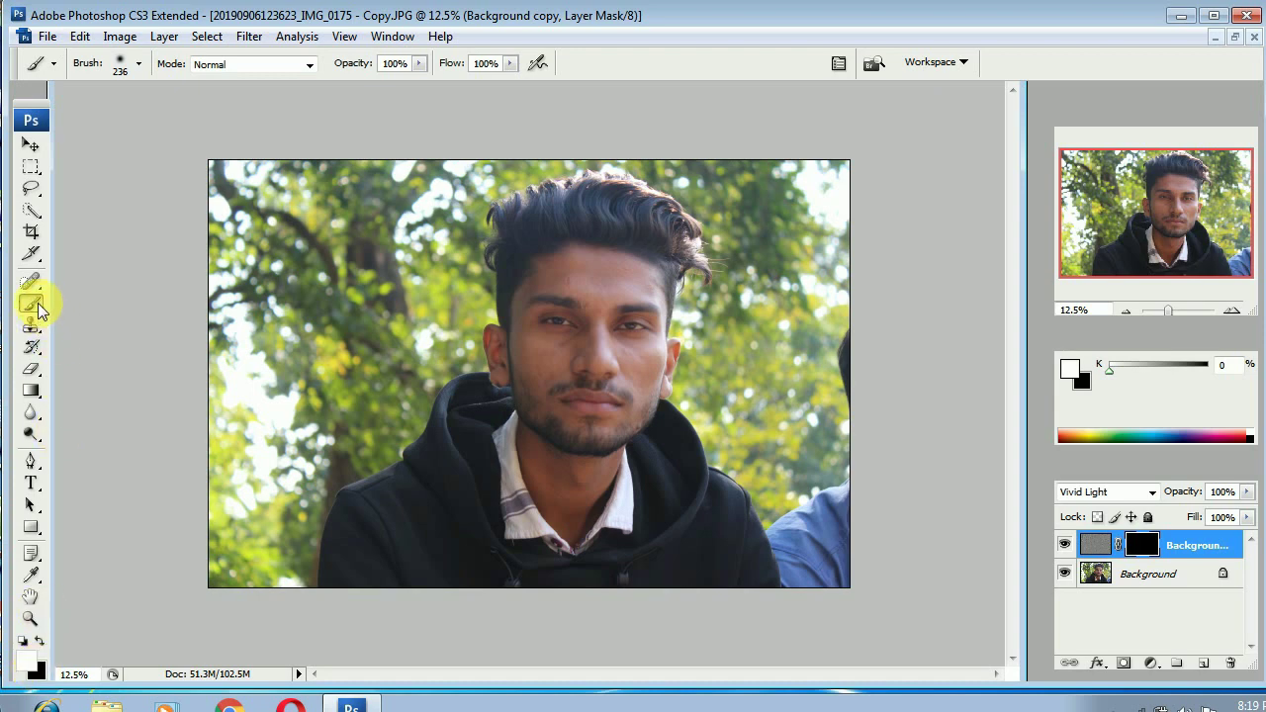
Paint white on the layer mask over the forehead with a 257 px brush at 0% hardness
{"action": "left_click", "coordinate": [138, 64]}
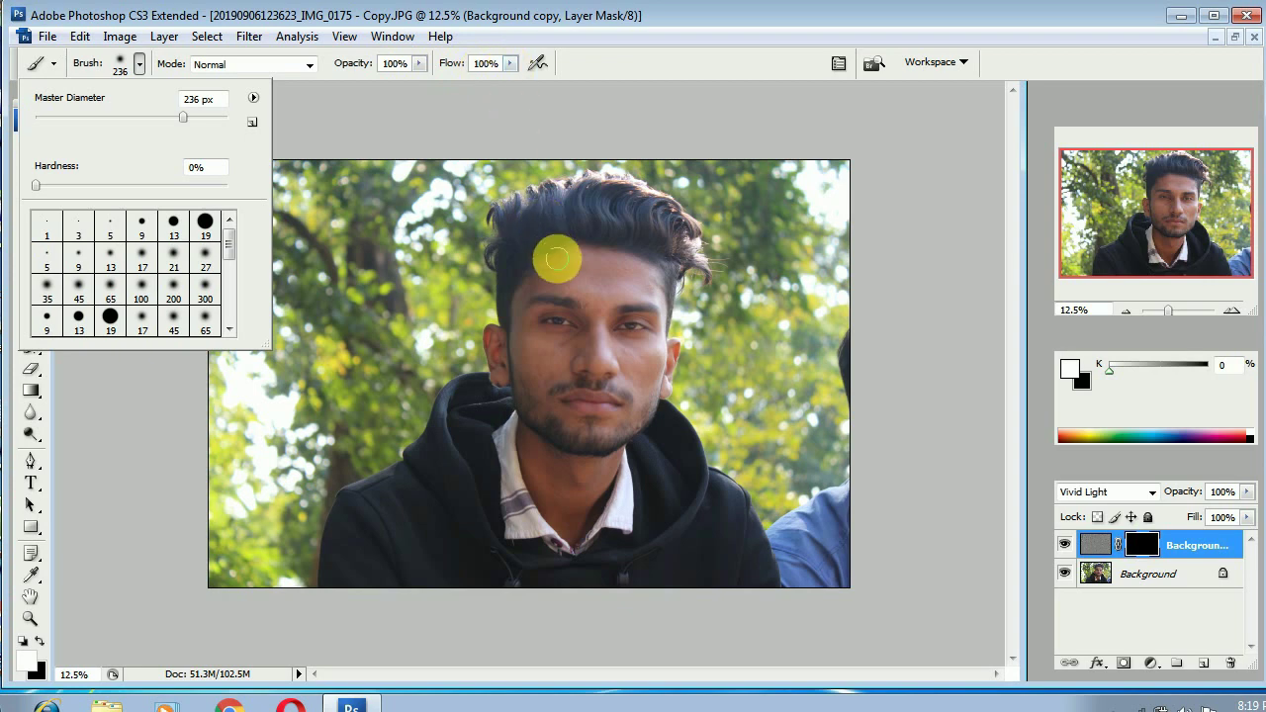
{"action": "right_click", "coordinate": [559, 263]}
{"action": "left_click_drag", "start_coordinate": [733, 302], "coordinate": [744, 311]}
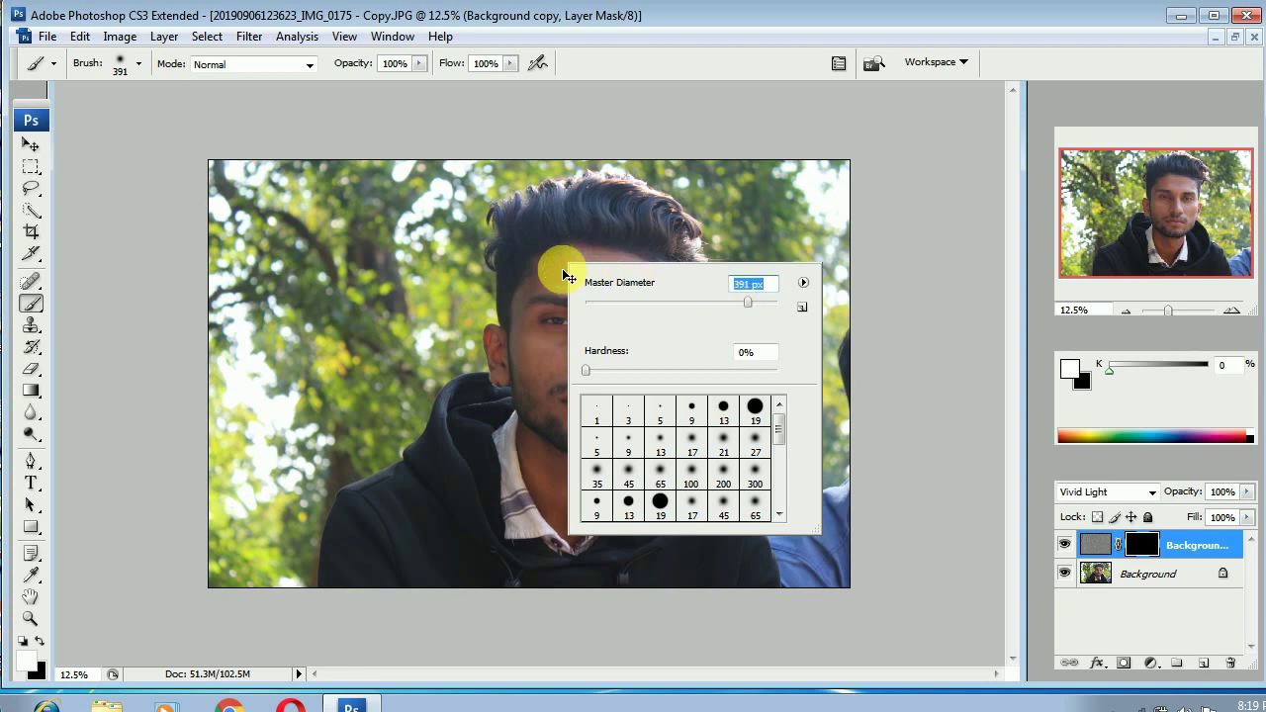
{"action": "key", "text": "ctrl+plus"}
{"action": "key", "text": "ctrl+plus"}
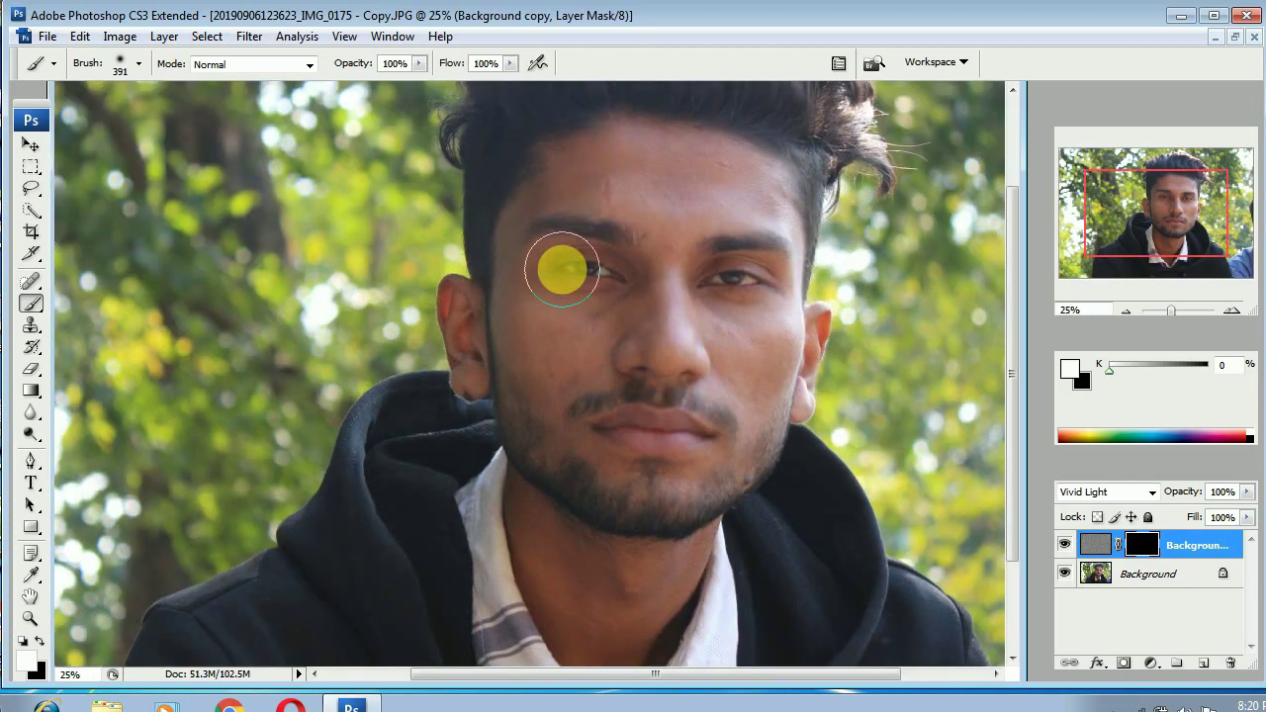
{"action": "left_click_drag", "start_coordinate": [1011, 288], "coordinate": [1012, 237]}
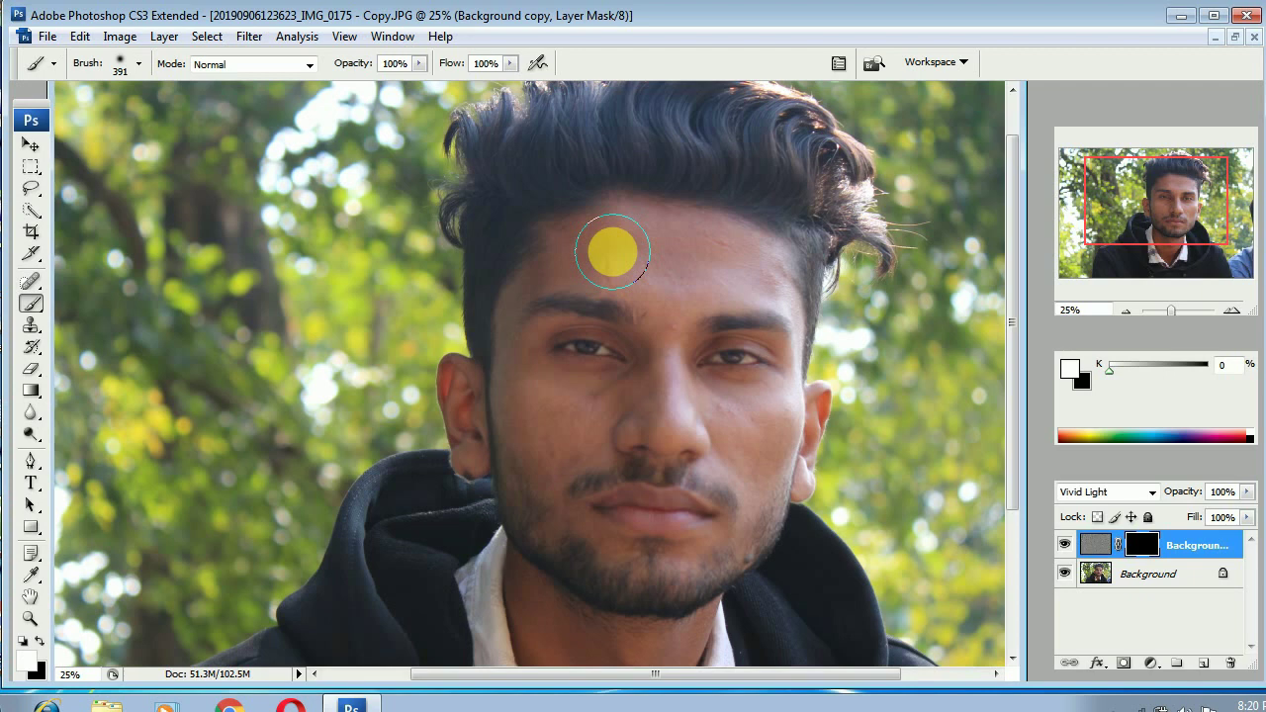
{"action": "right_click", "coordinate": [612, 251]}
{"action": "left_click_drag", "start_coordinate": [802, 291], "coordinate": [786, 291]}
{"action": "left_click", "coordinate": [582, 252]}
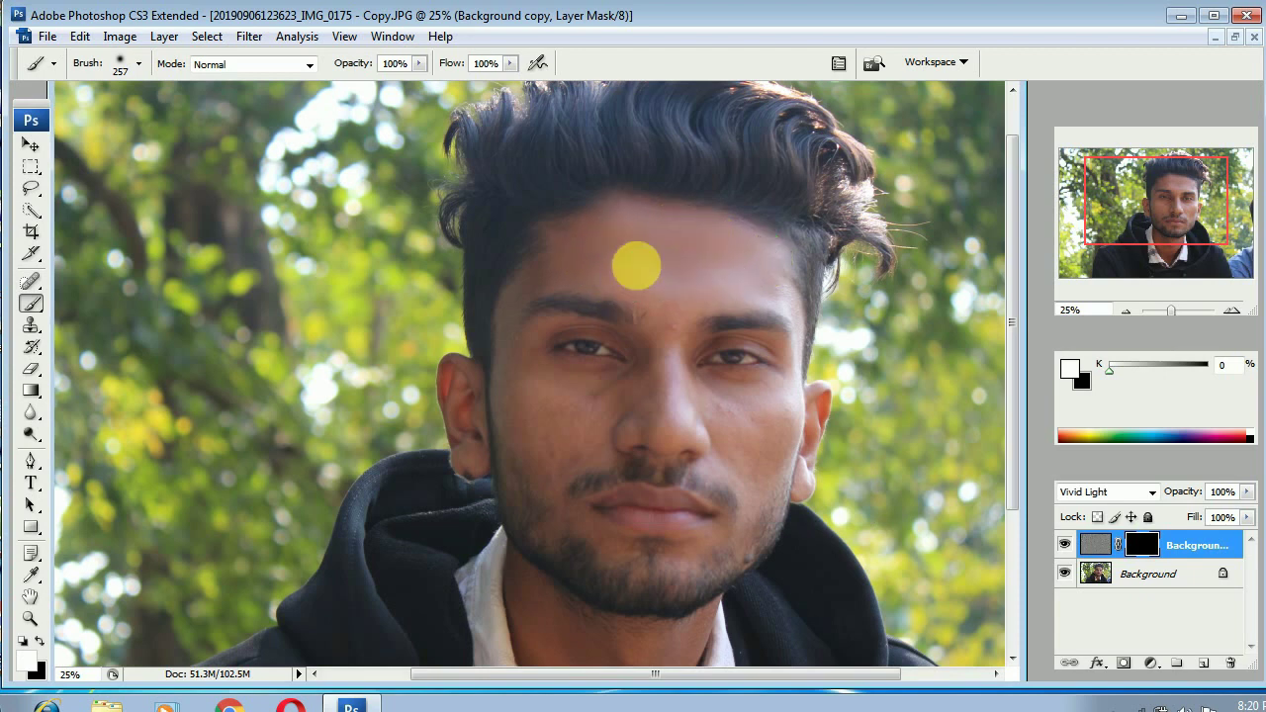
{"action": "mouse_move", "coordinate": [589, 238]}
{"action": "left_mouse_down"}
{"action": "mouse_move", "coordinate": [642, 210]}
{"action": "mouse_move", "coordinate": [777, 260]}
{"action": "mouse_move", "coordinate": [672, 284]}
{"action": "left_mouse_up"}
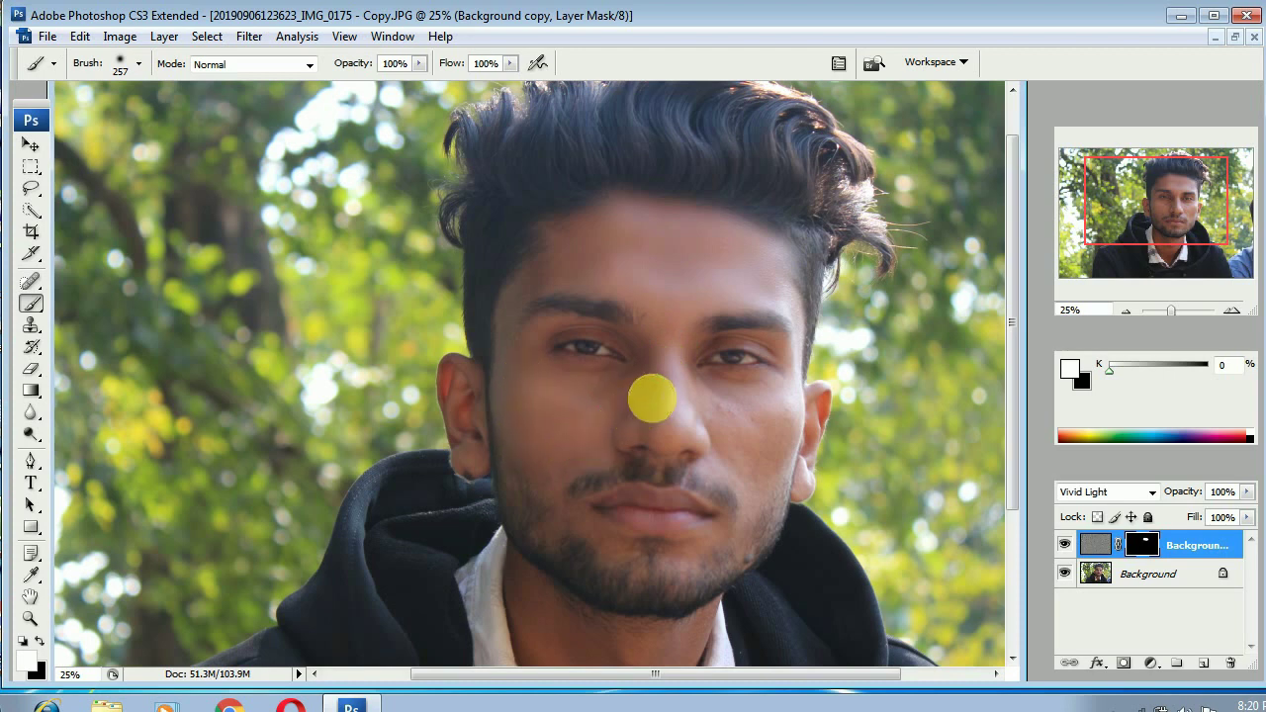
Paint the mask white over the nose and cheeks, and over the forehead's edge and temple with a 174 px brush
{"action": "mouse_move", "coordinate": [652, 399]}
{"action": "left_mouse_down"}
{"action": "mouse_move", "coordinate": [671, 393]}
{"action": "mouse_move", "coordinate": [750, 432]}
{"action": "mouse_move", "coordinate": [778, 400]}
{"action": "mouse_move", "coordinate": [712, 411]}
{"action": "mouse_move", "coordinate": [730, 447]}
{"action": "mouse_move", "coordinate": [775, 456]}
{"action": "mouse_move", "coordinate": [758, 489]}
{"action": "left_mouse_up"}
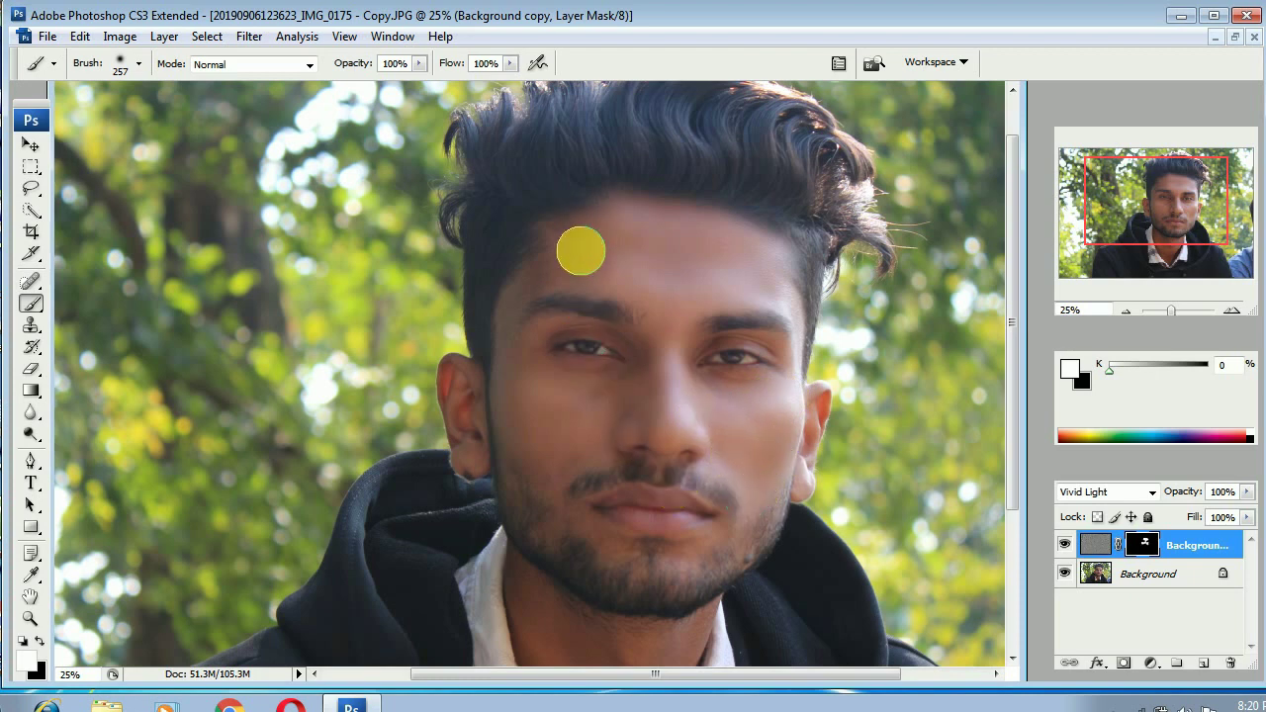
{"action": "right_click", "coordinate": [580, 251]}
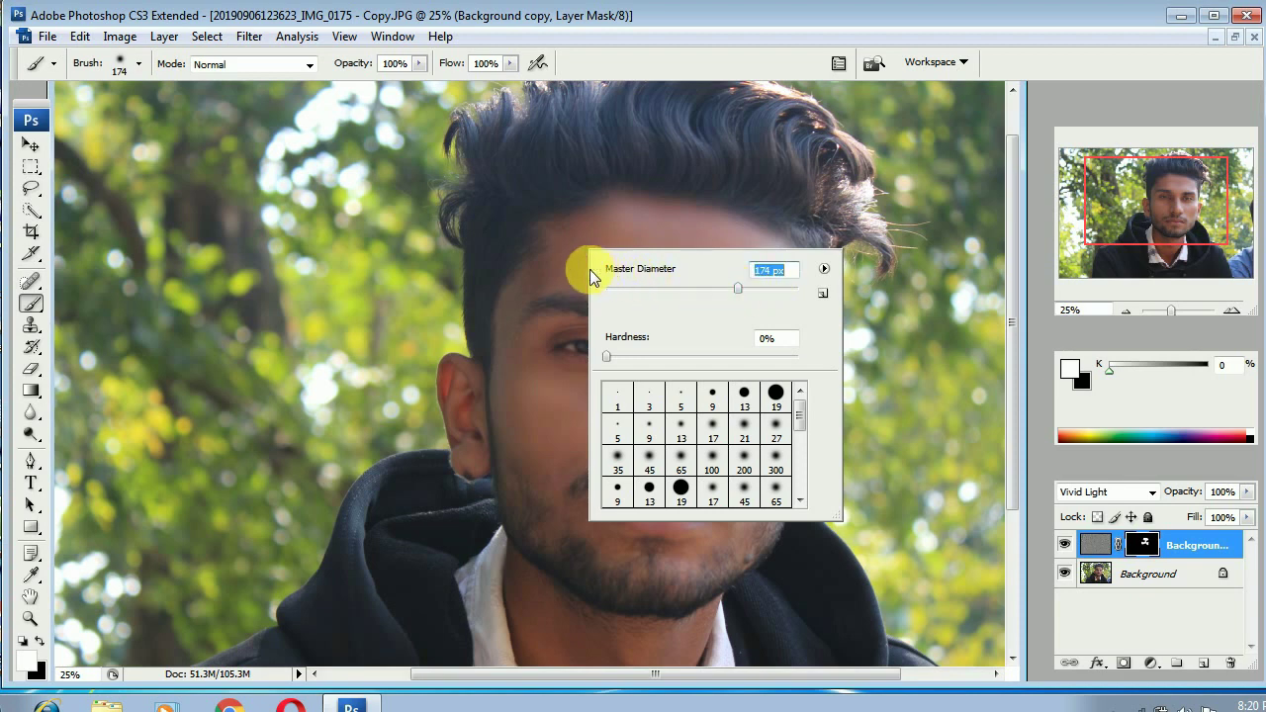
{"action": "mouse_move", "coordinate": [567, 269]}
{"action": "left_mouse_down"}
{"action": "mouse_move", "coordinate": [534, 288]}
{"action": "mouse_move", "coordinate": [508, 330]}
{"action": "left_mouse_up"}
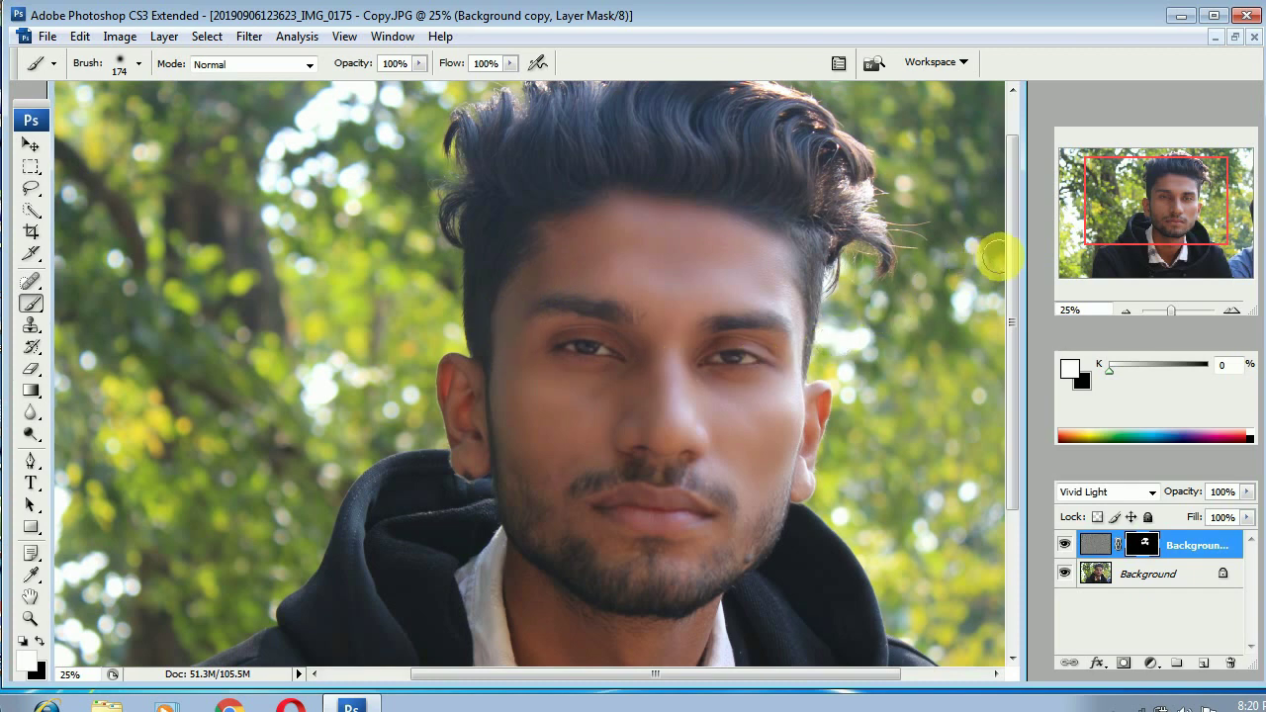
Paint white on the layer mask over the neck with a soft 215 px brush
{"action": "left_click_drag", "start_coordinate": [1007, 252], "coordinate": [1017, 373]}
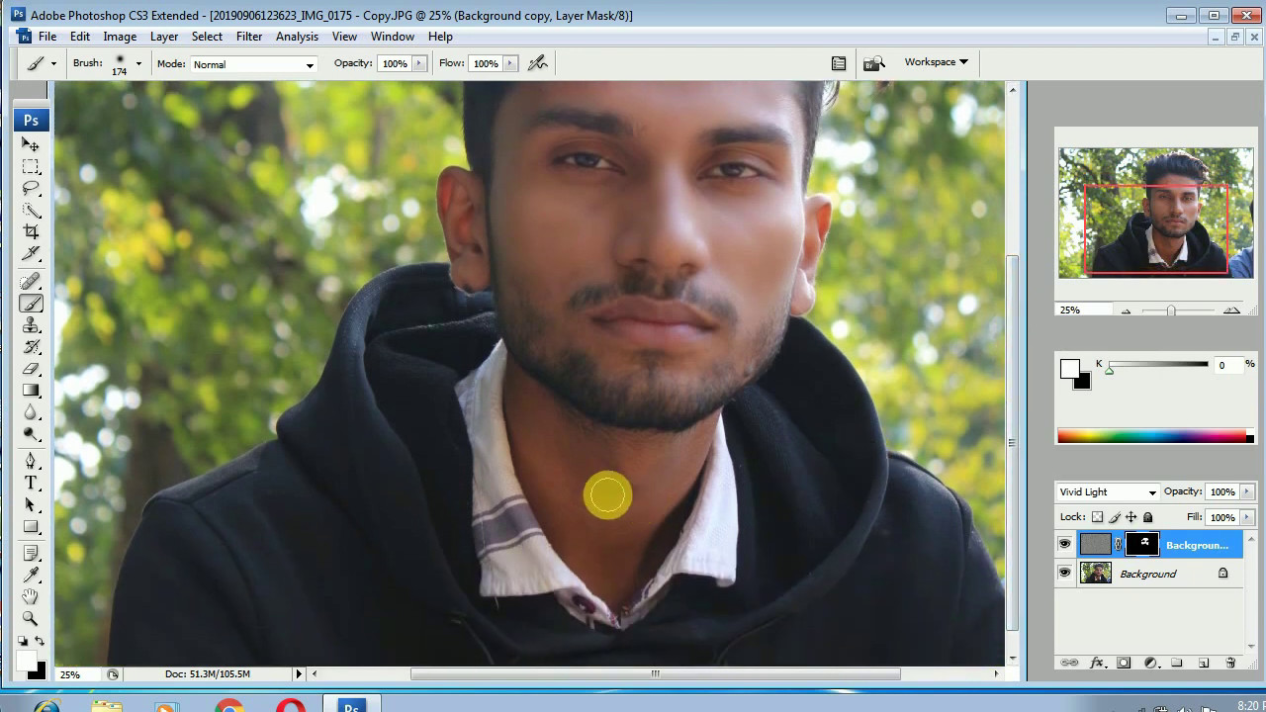
{"action": "right_click", "coordinate": [608, 495]}
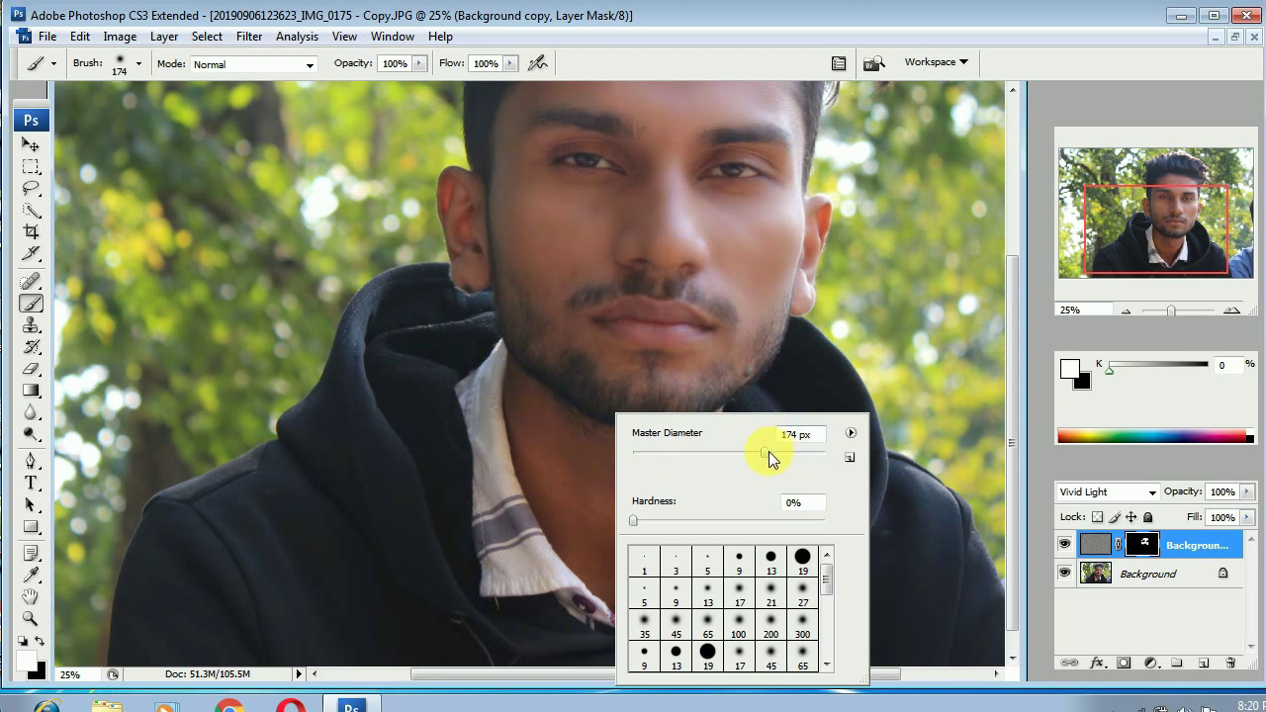
{"action": "left_click_drag", "start_coordinate": [768, 451], "coordinate": [771, 452]}
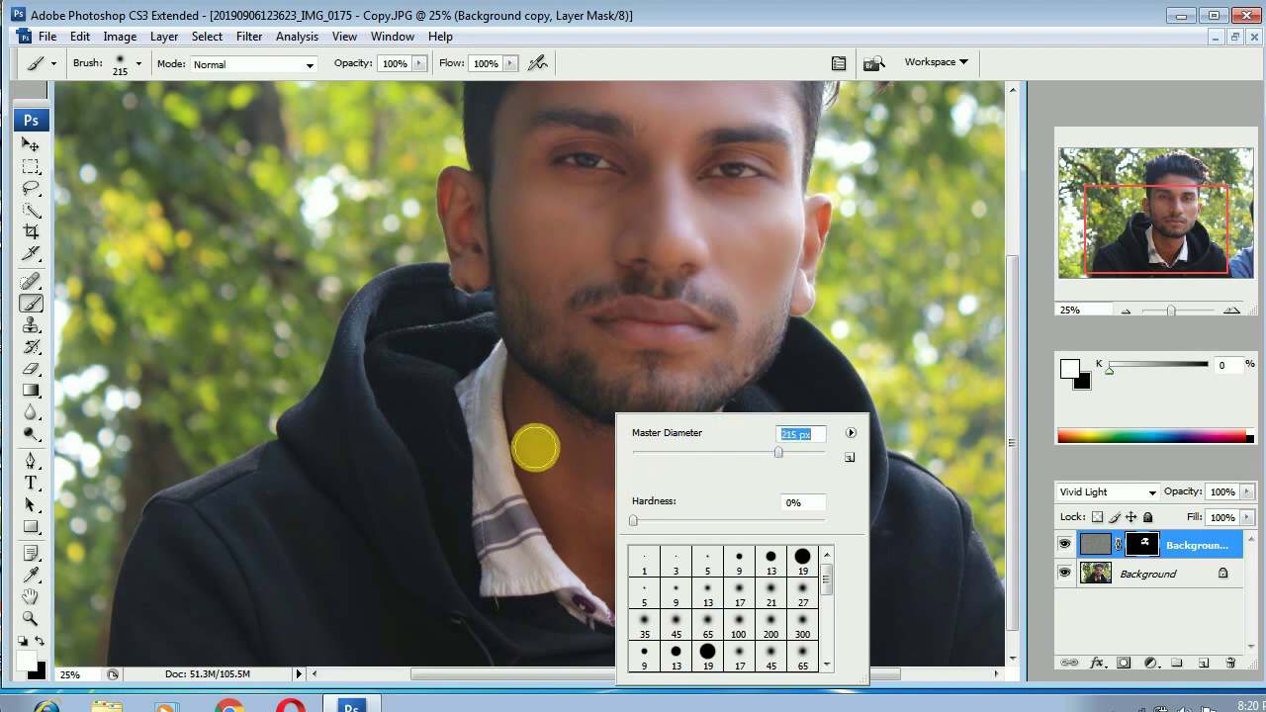
{"action": "left_click", "coordinate": [536, 448]}
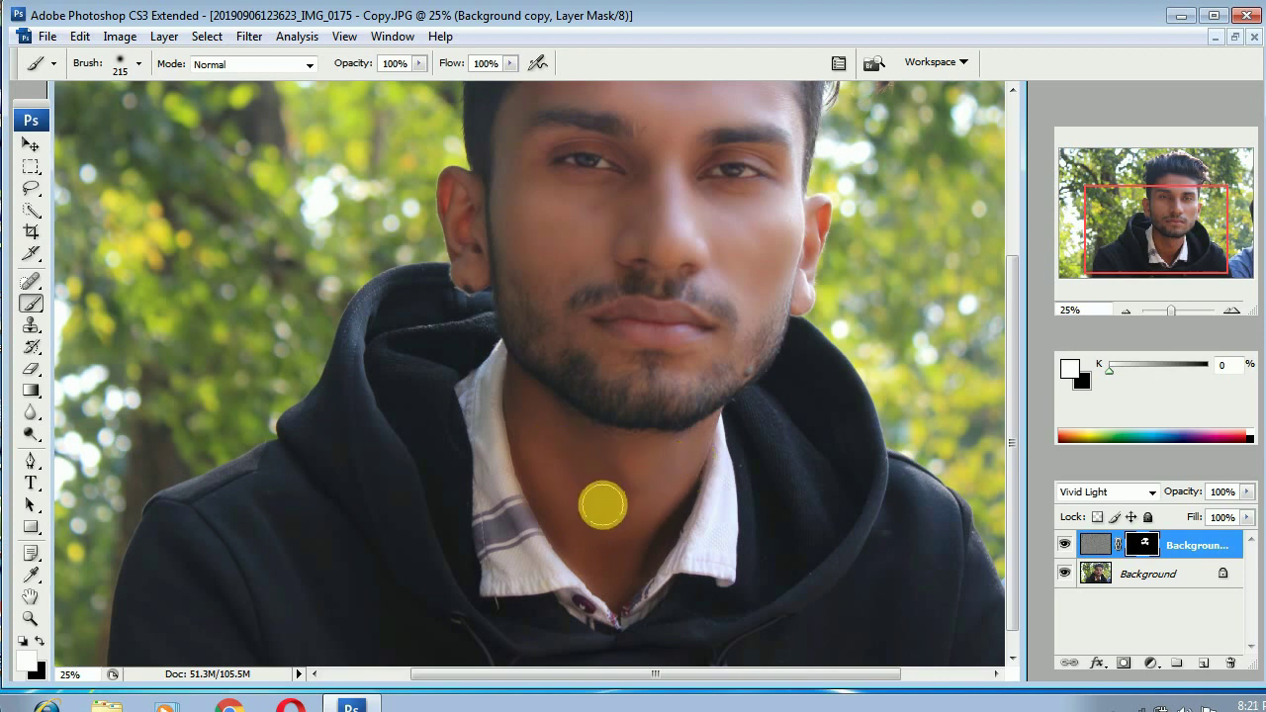
{"action": "left_click_drag", "start_coordinate": [688, 473], "coordinate": [634, 548]}
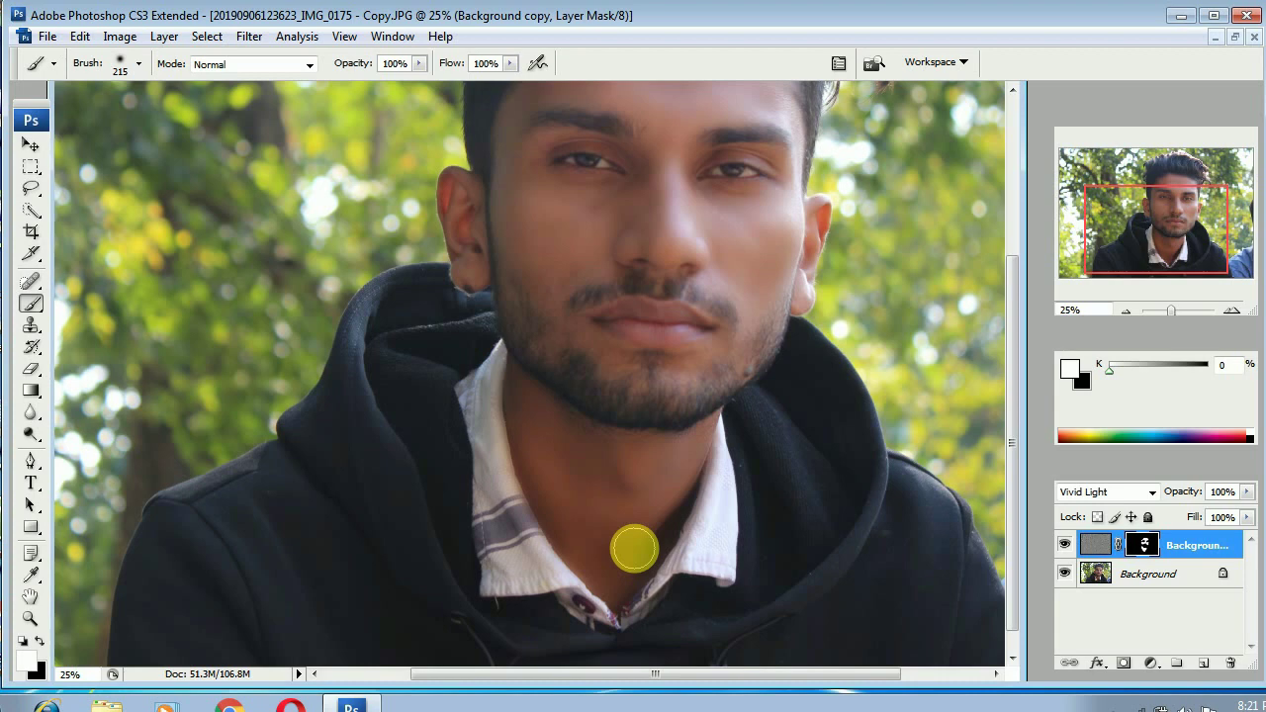
Hide and reshow the Background copy layer repeatedly to compare the face before and after smoothing
{"action": "mouse_move", "coordinate": [1015, 422]}
{"action": "left_mouse_down"}
{"action": "mouse_move", "coordinate": [1016, 453]}
{"action": "mouse_move", "coordinate": [1018, 260]}
{"action": "mouse_move", "coordinate": [1009, 444]}
{"action": "left_mouse_up"}
{"action": "left_click", "coordinate": [1066, 545]}
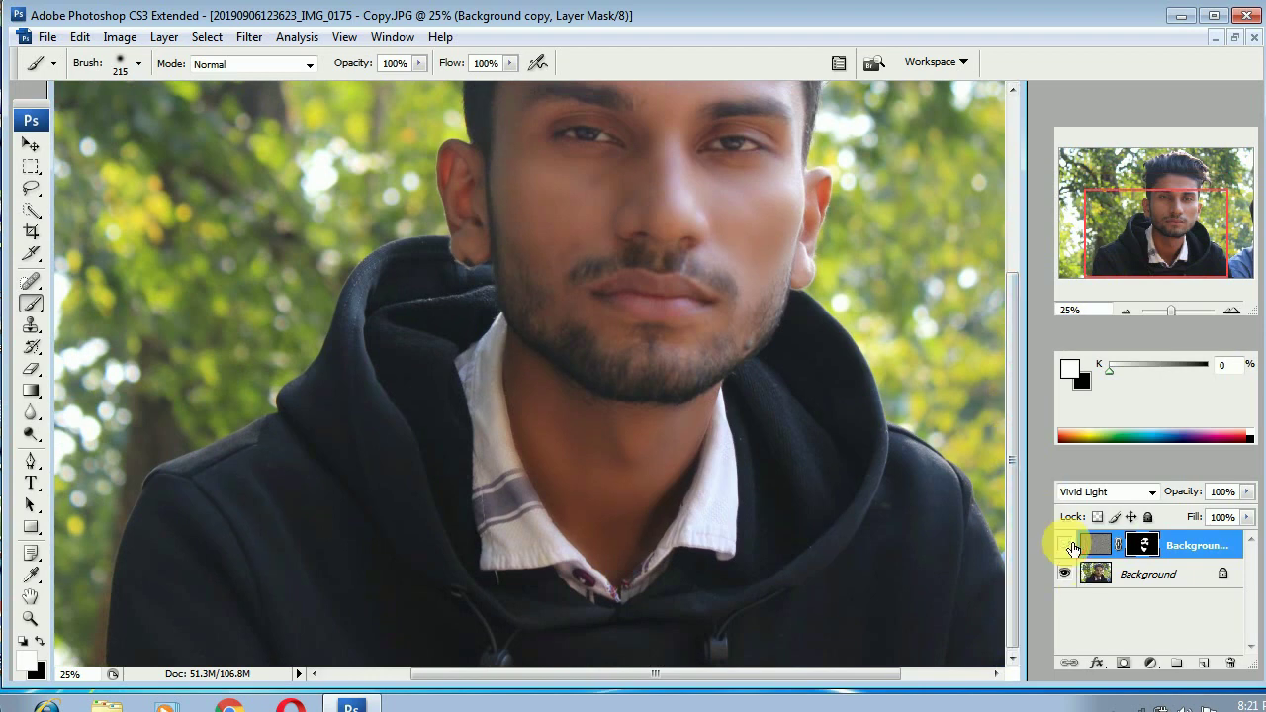
{"action": "left_click_drag", "start_coordinate": [1012, 429], "coordinate": [1012, 331]}
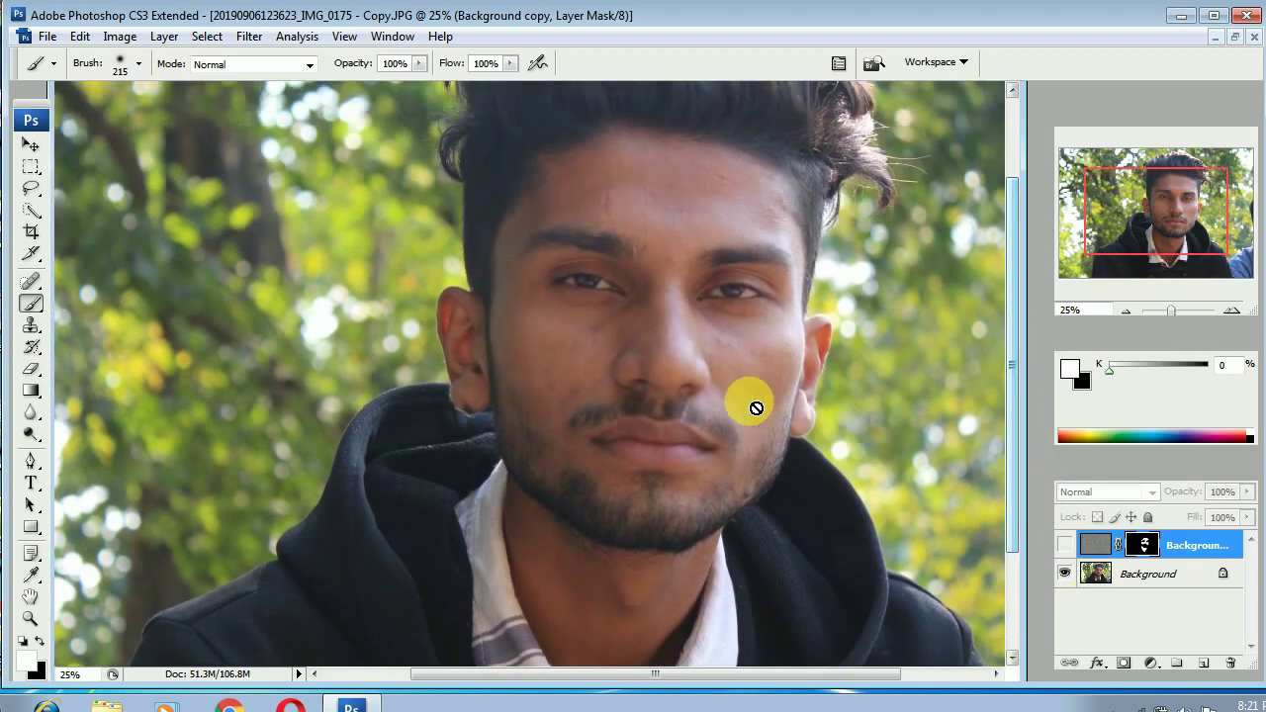
{"action": "left_click", "coordinate": [1075, 551]}
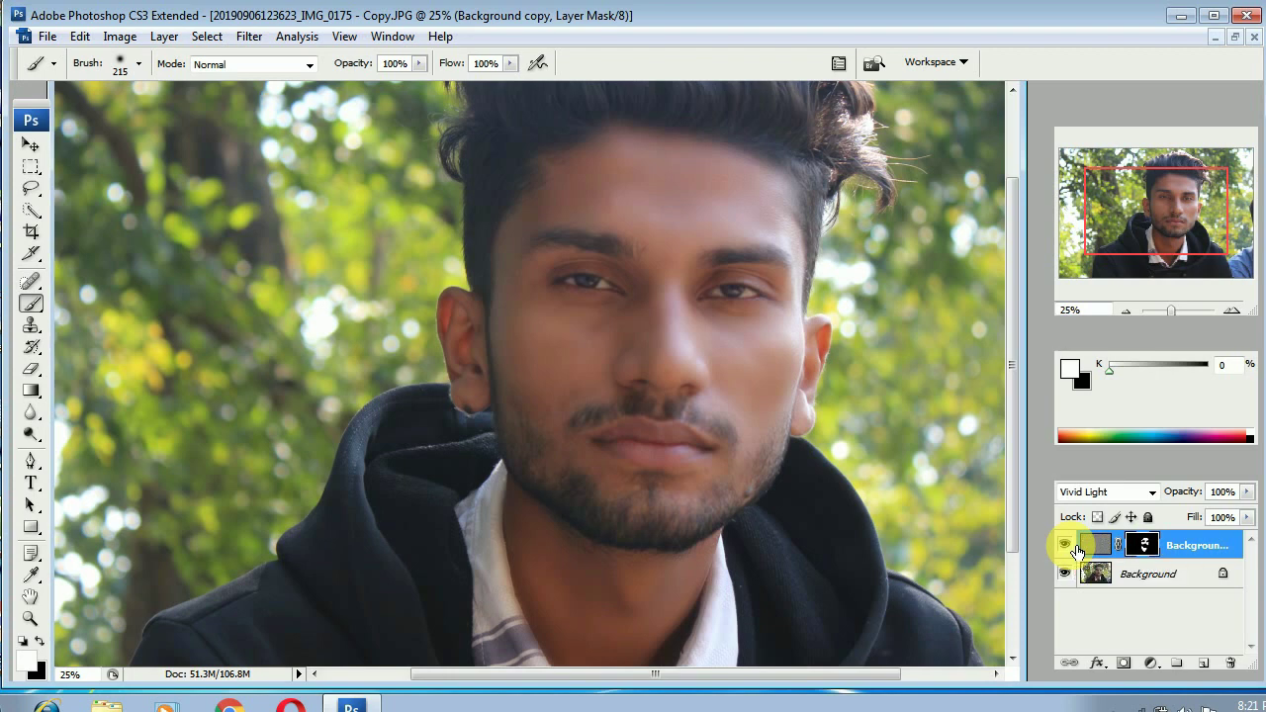
{"action": "left_click", "coordinate": [1077, 547]}
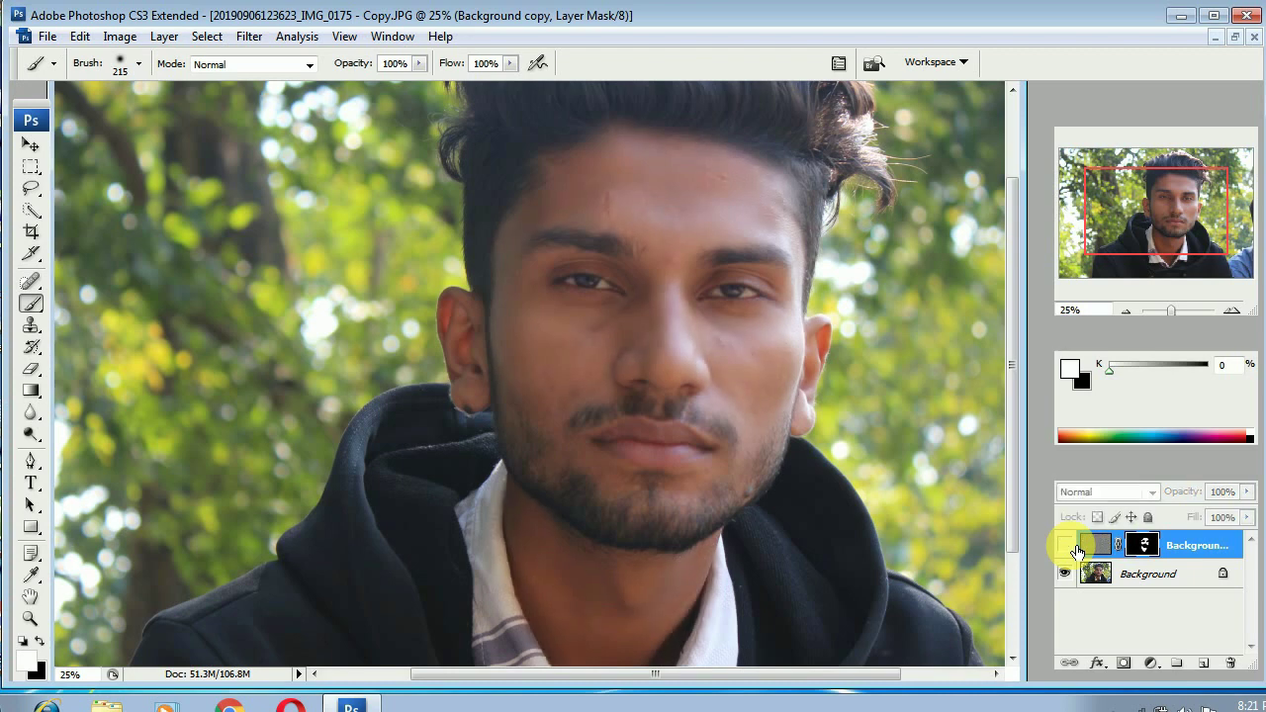
{"action": "left_click", "coordinate": [1077, 550]}
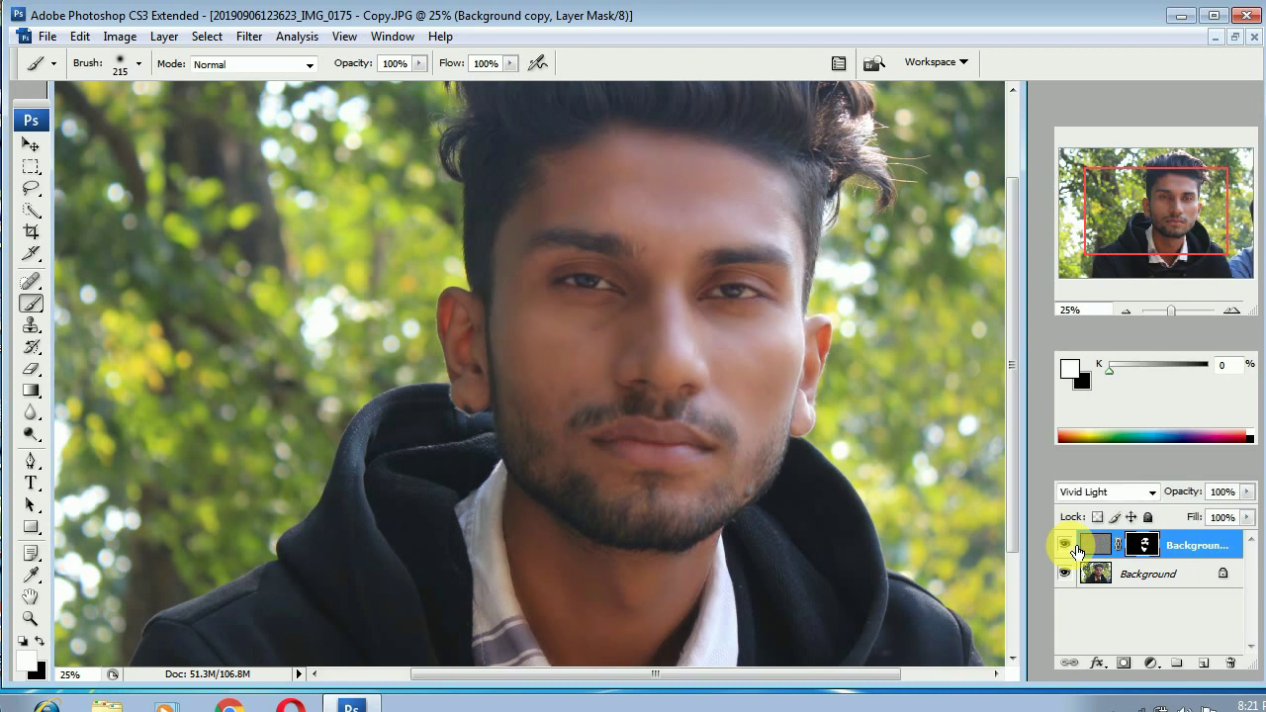
{"action": "left_click", "coordinate": [1065, 545]}
{"action": "left_click", "coordinate": [1076, 550]}
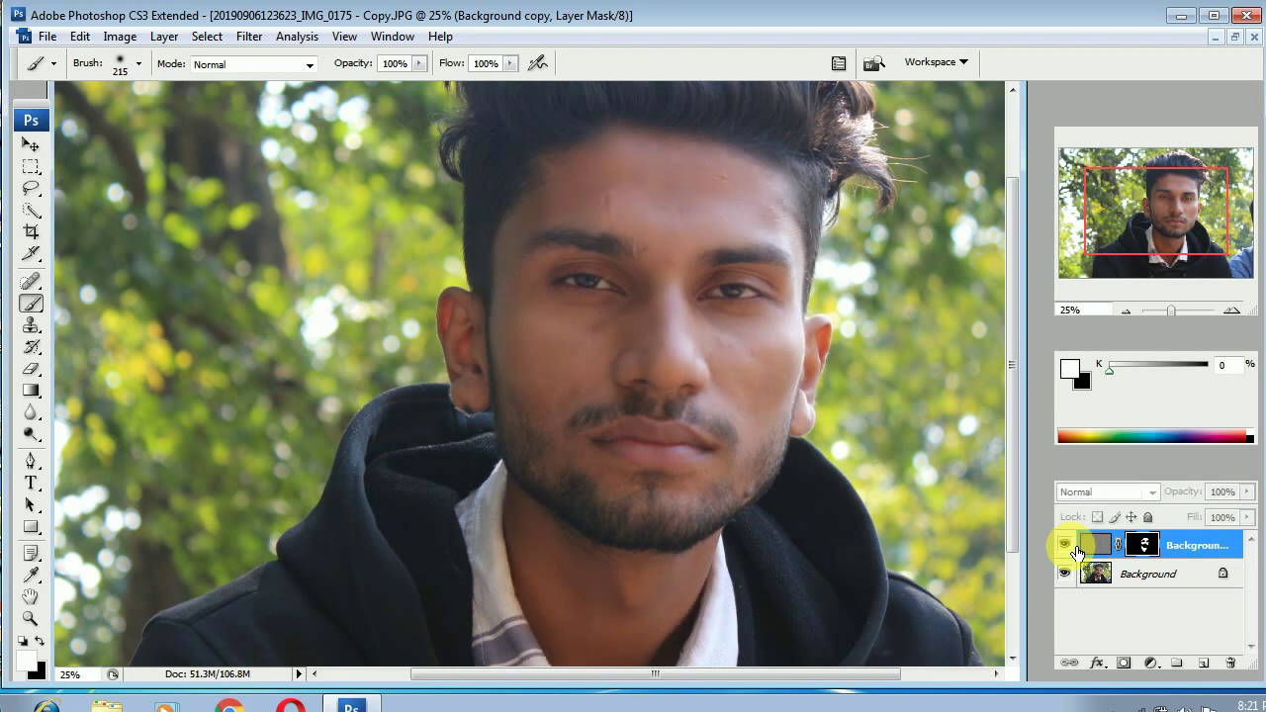